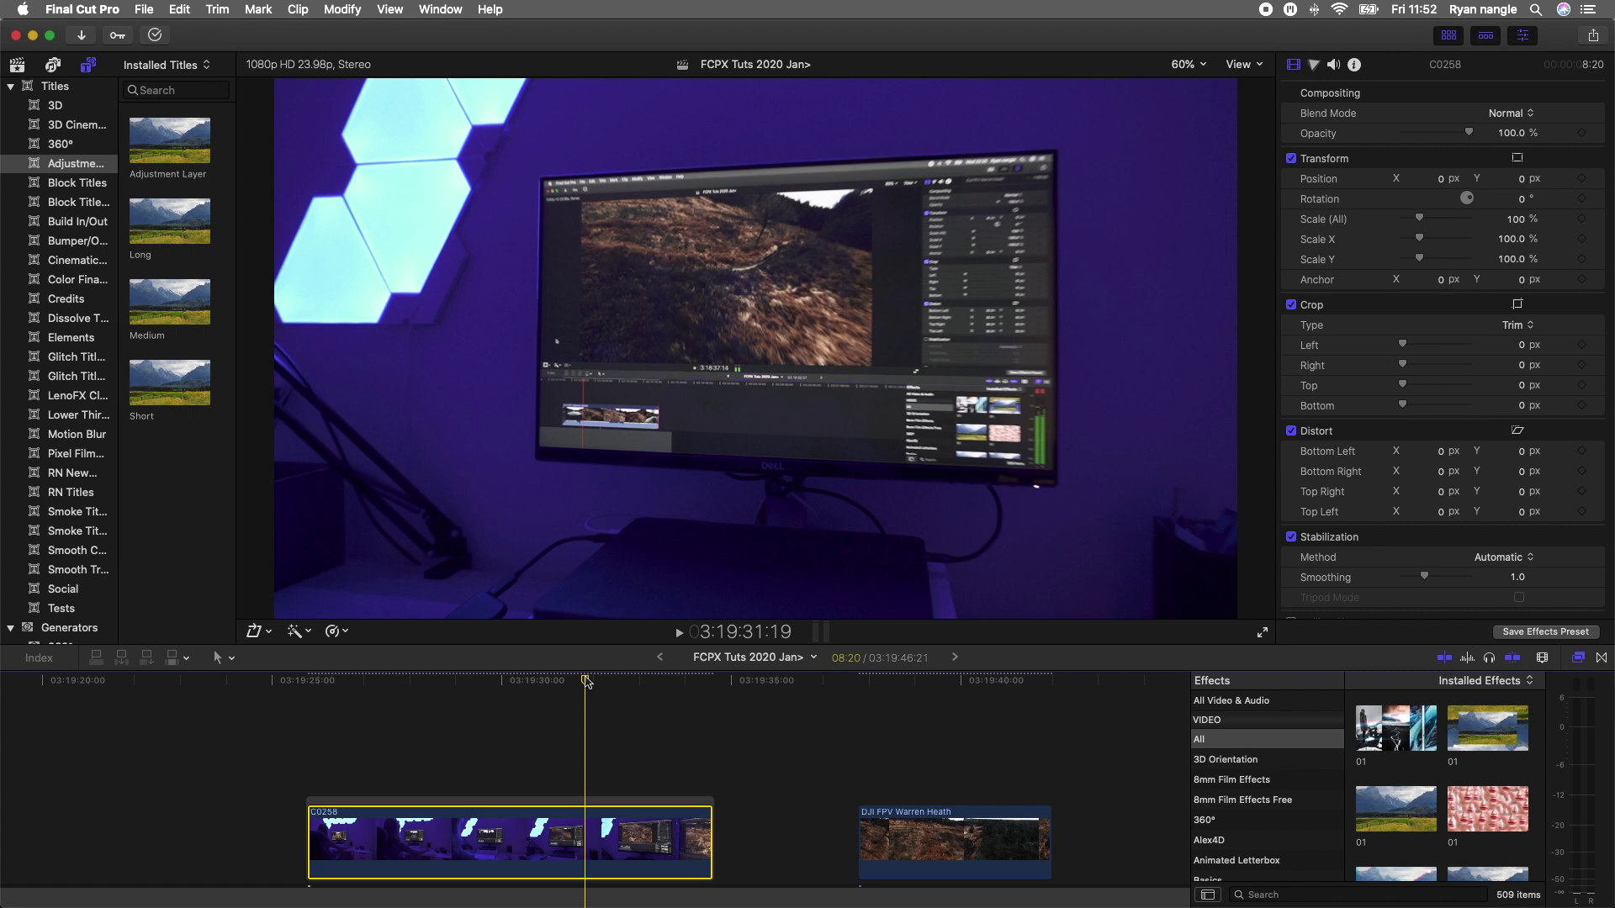
left_click(362, 683)
key("space")
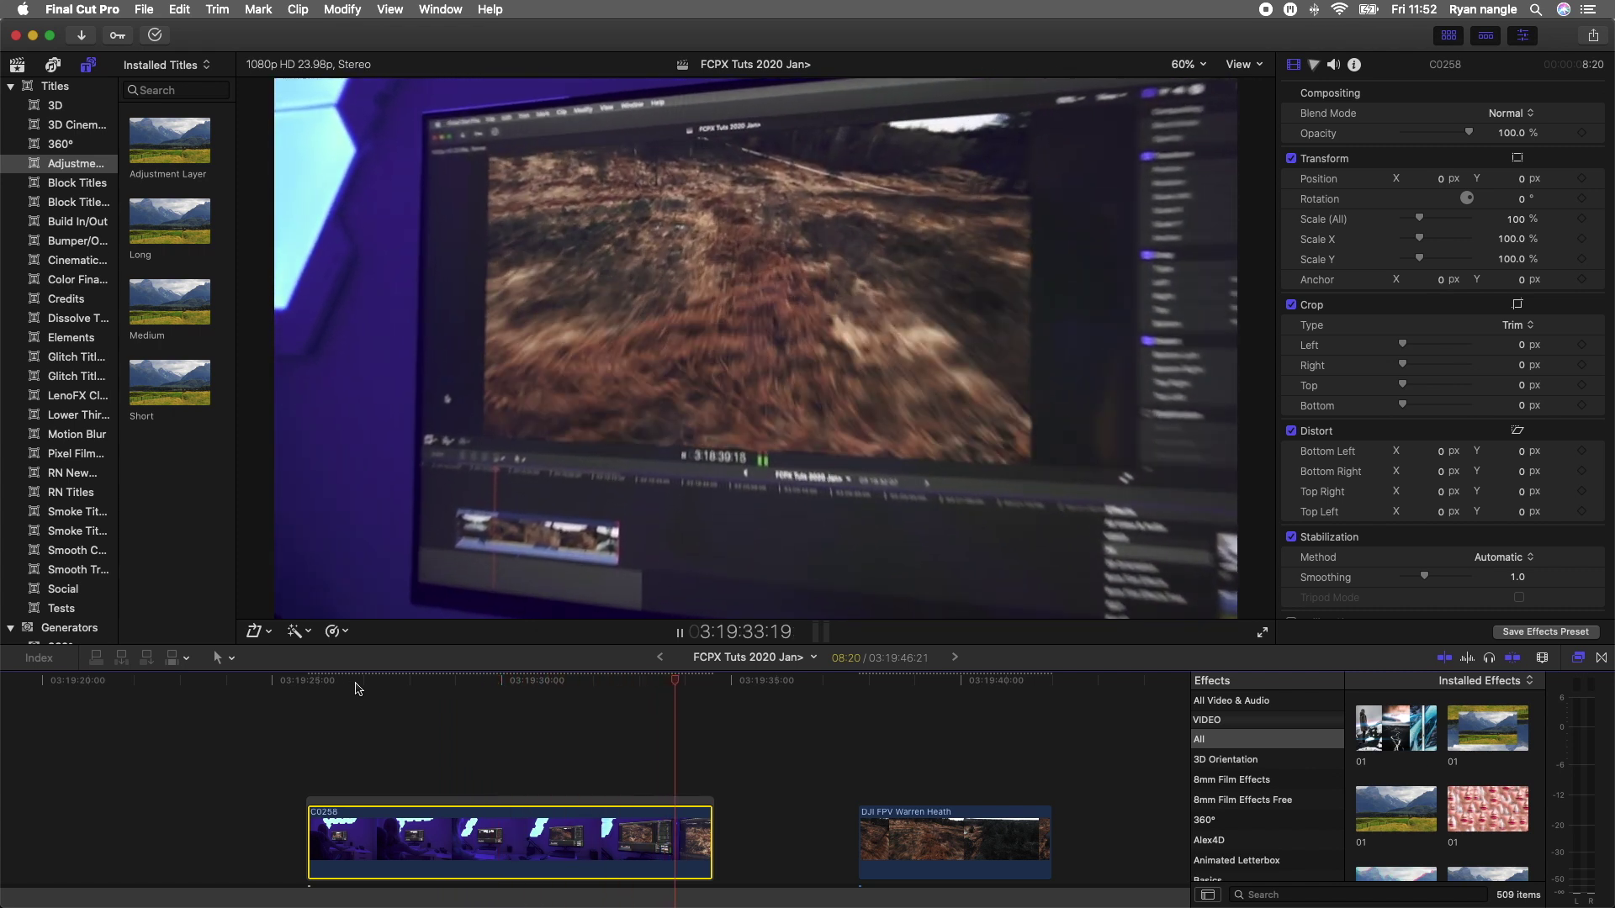
key("space")
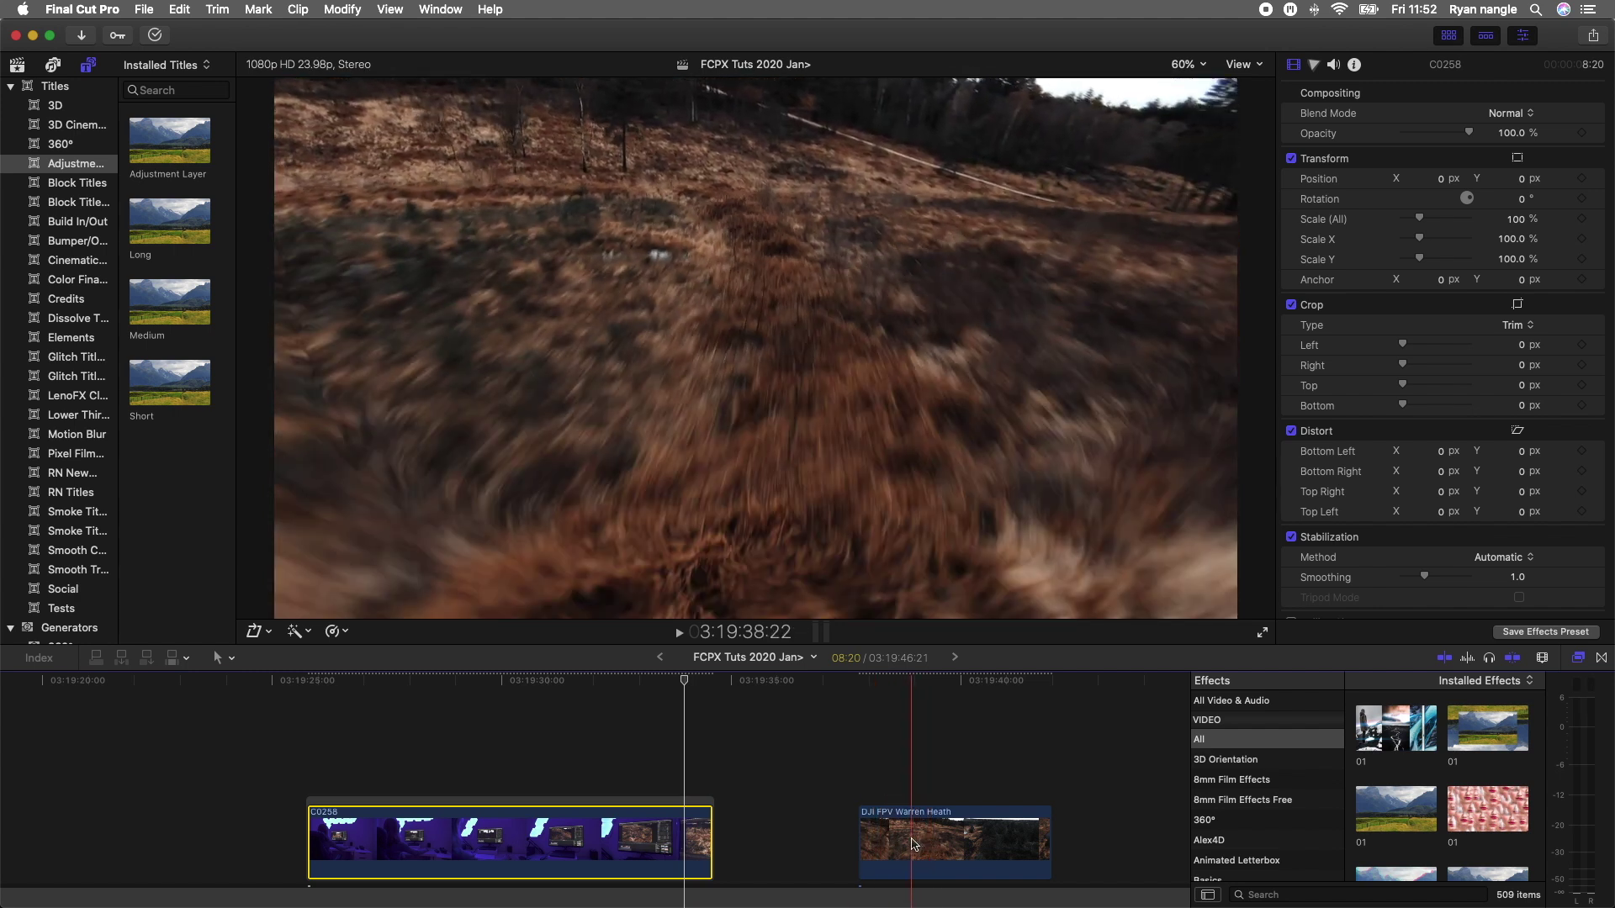
scroll(782, 828, "down", 2)
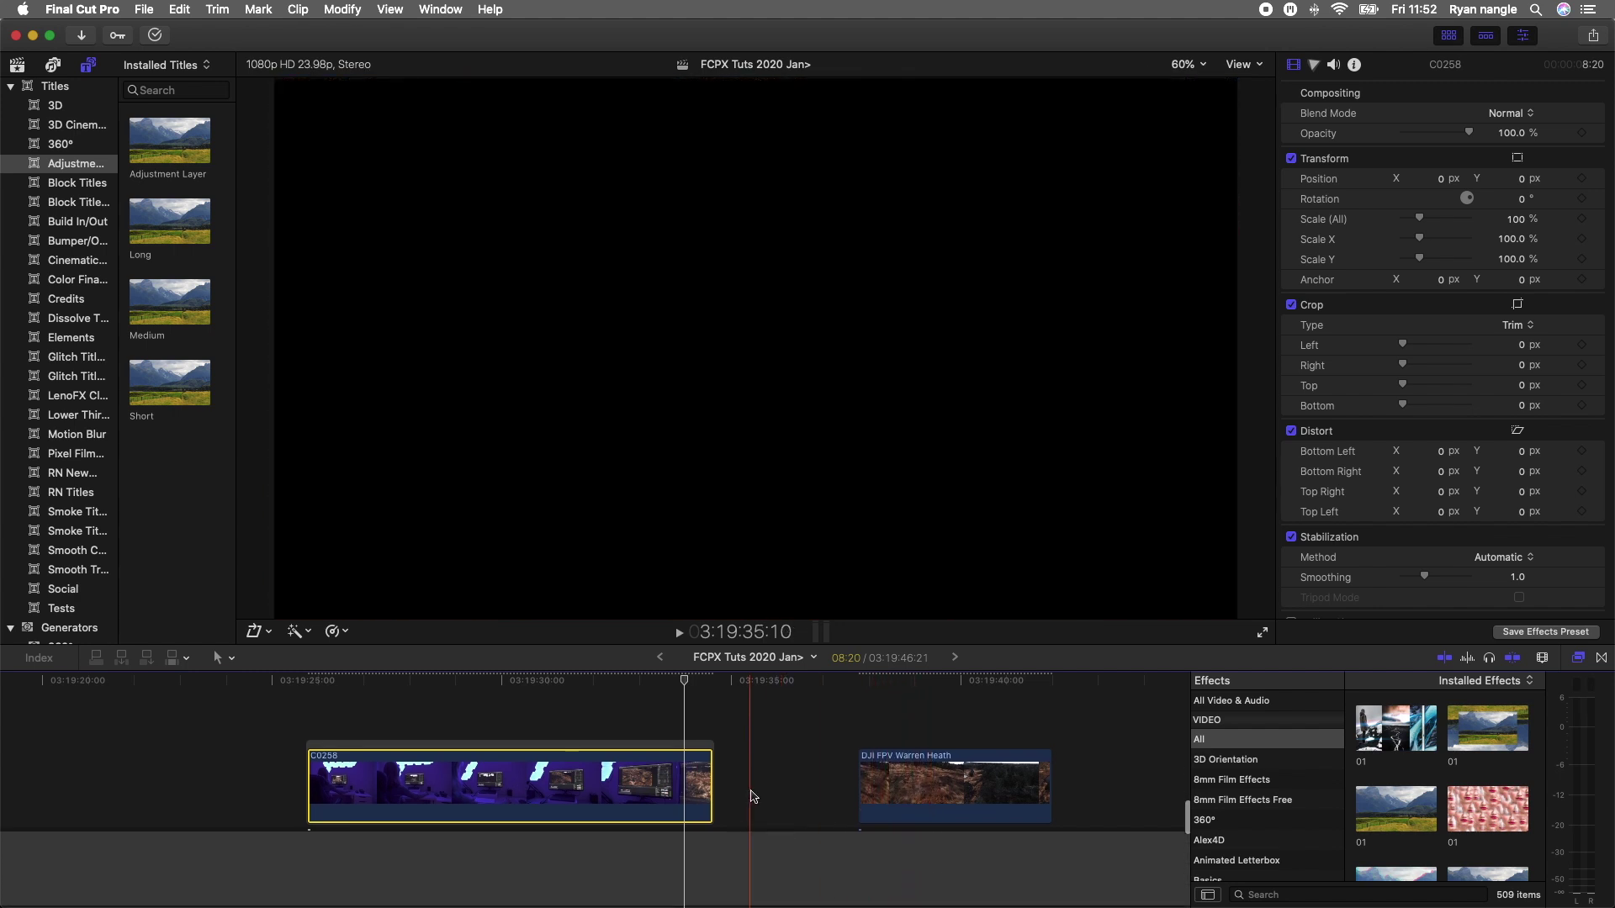
left_click(750, 799)
left_click_drag(717, 683, 717, 688)
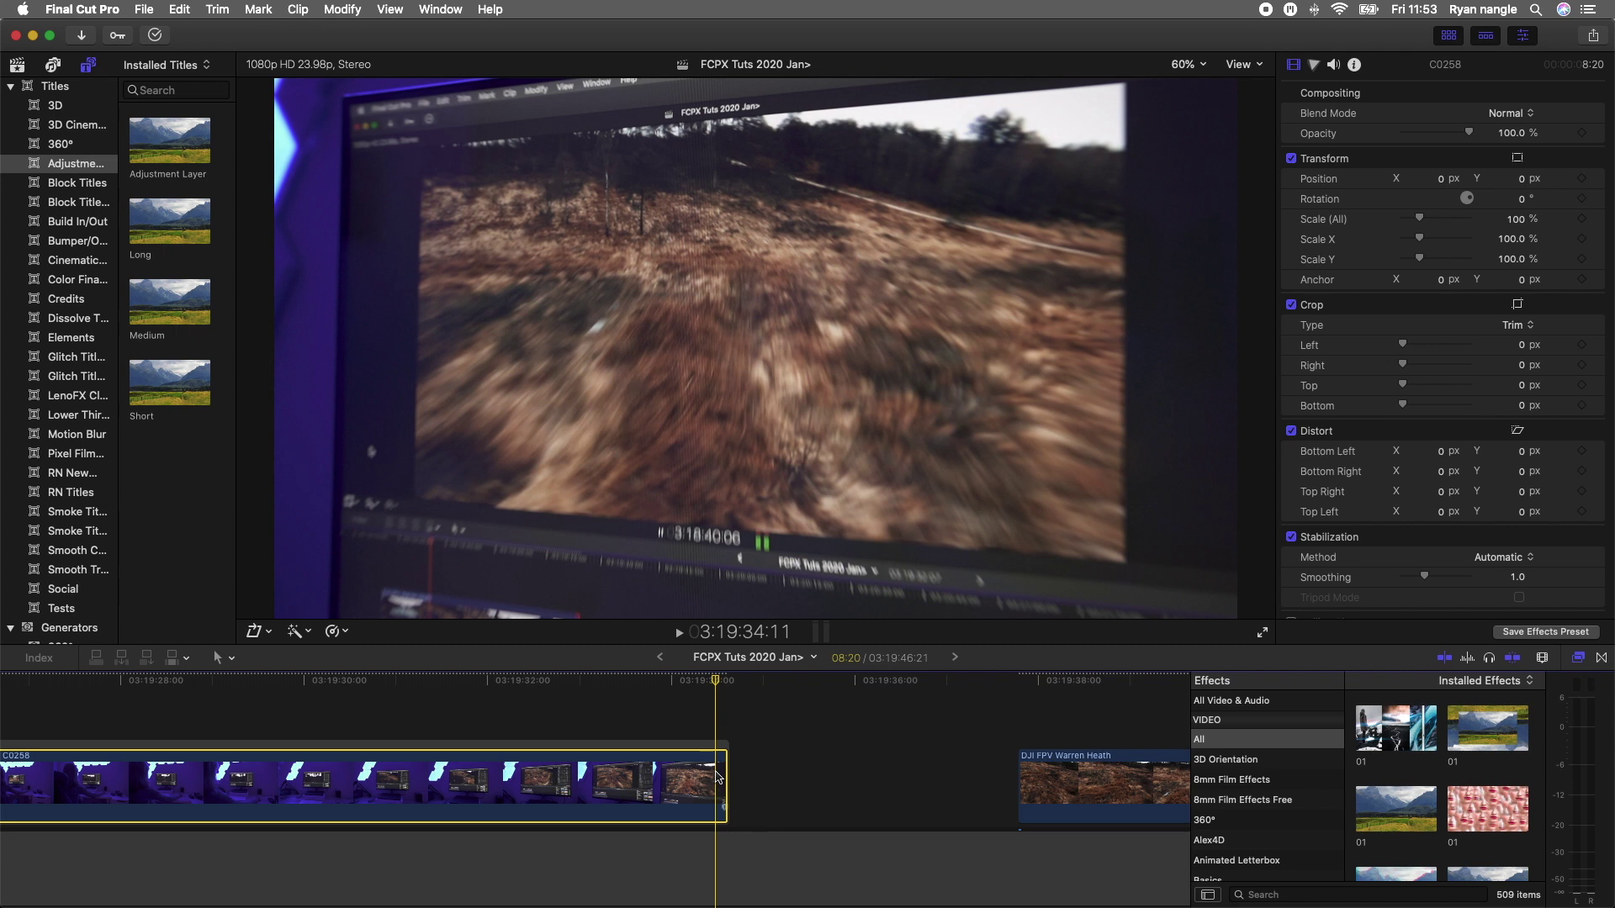
key("m")
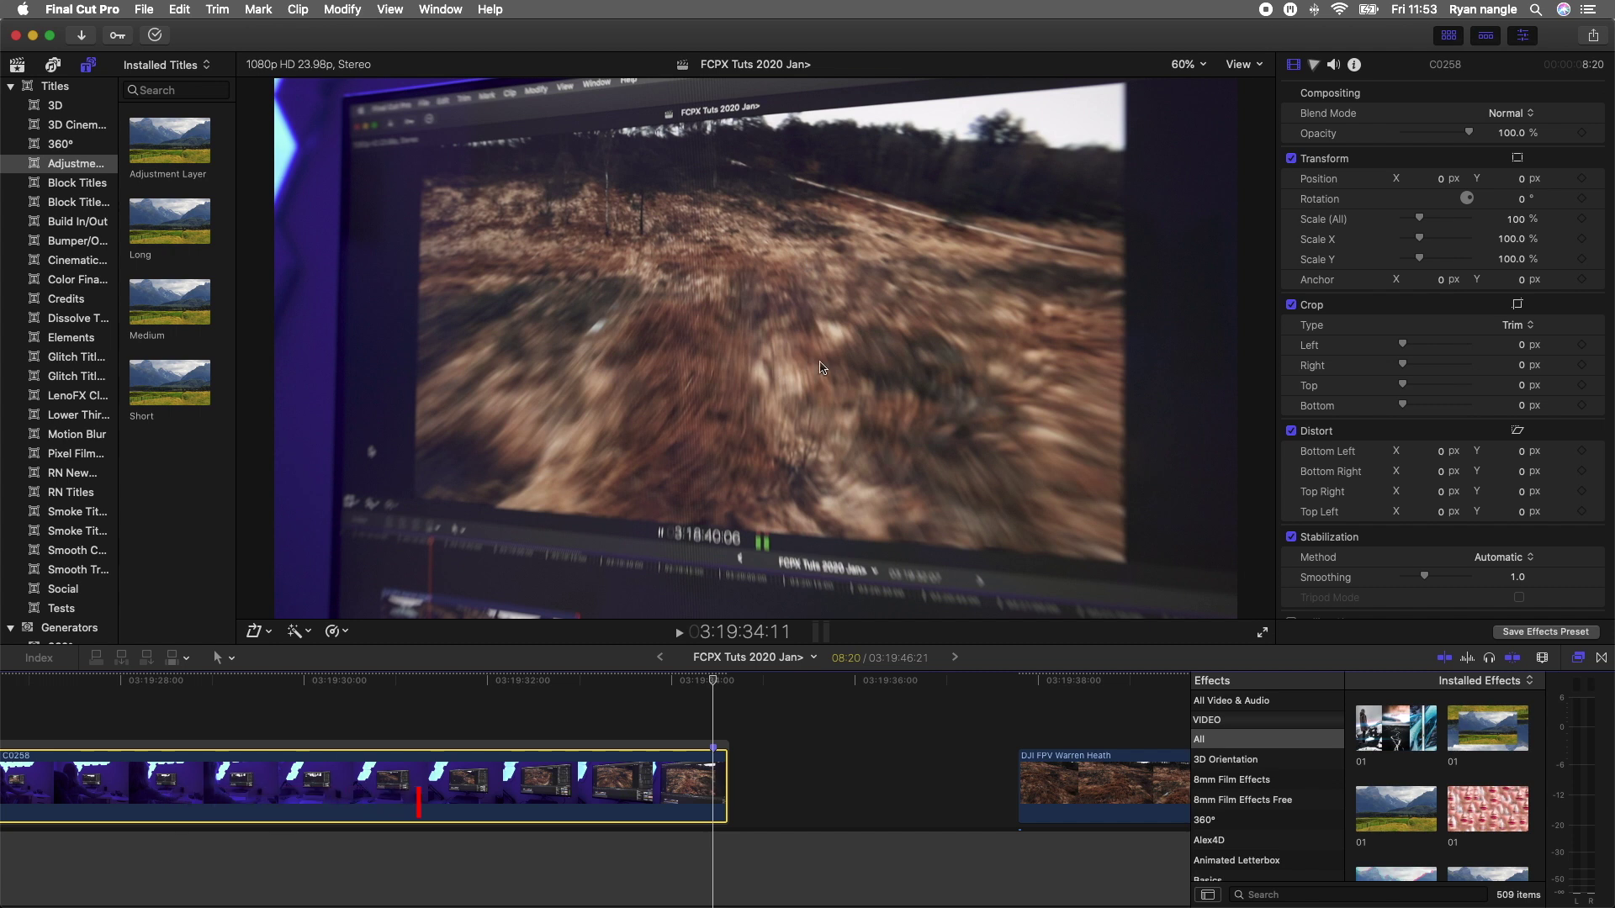
scroll(866, 698, "right", 5)
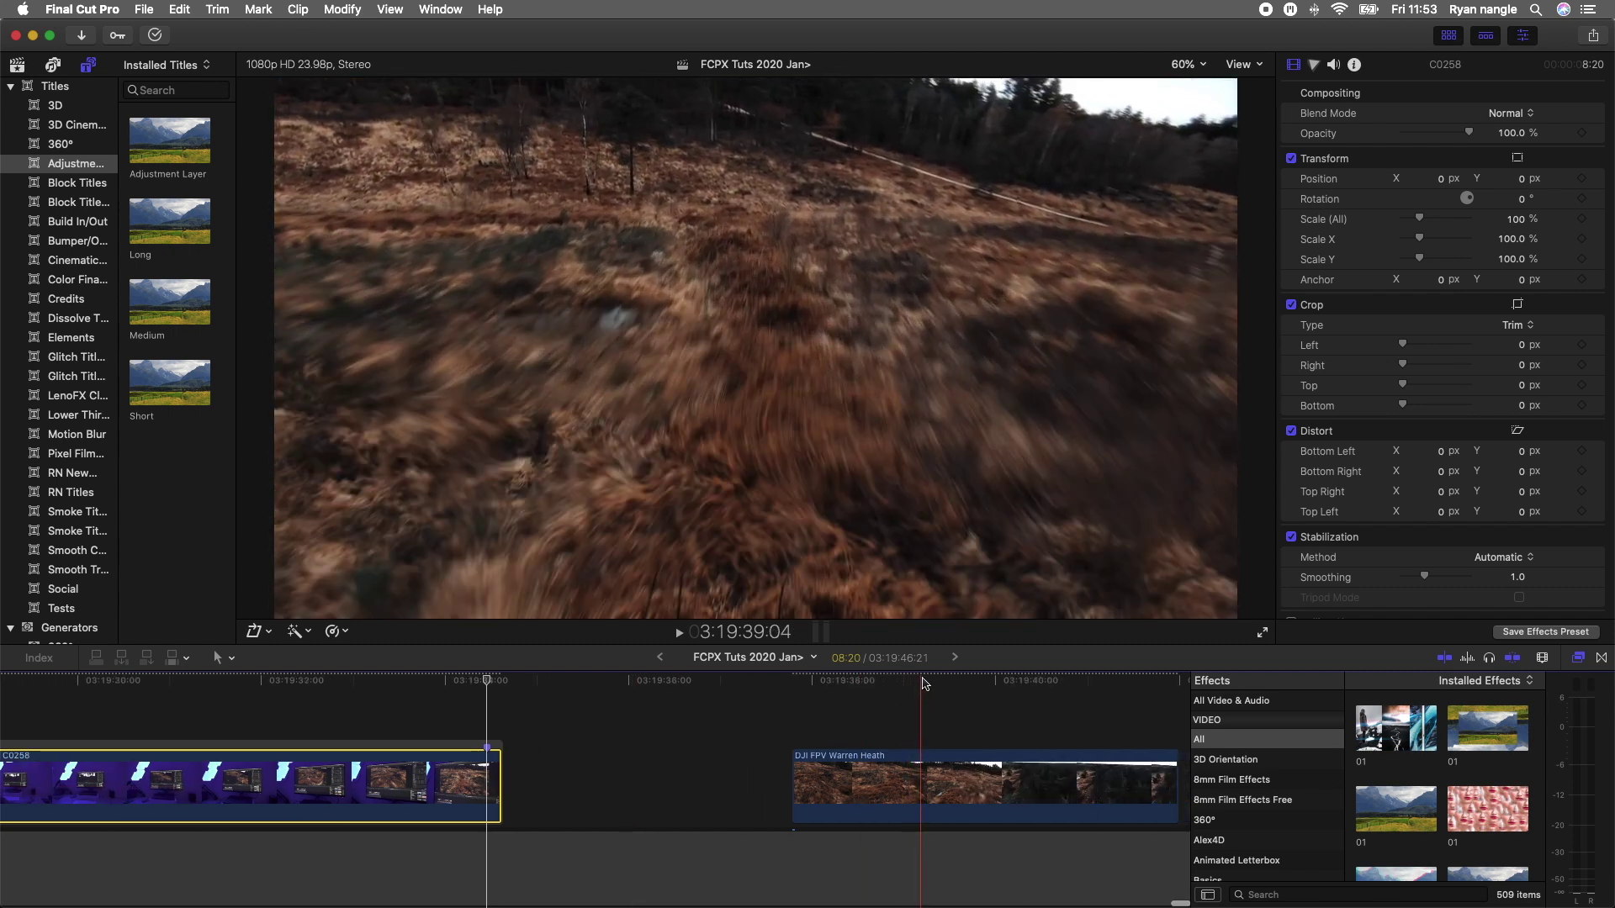
left_click(949, 770)
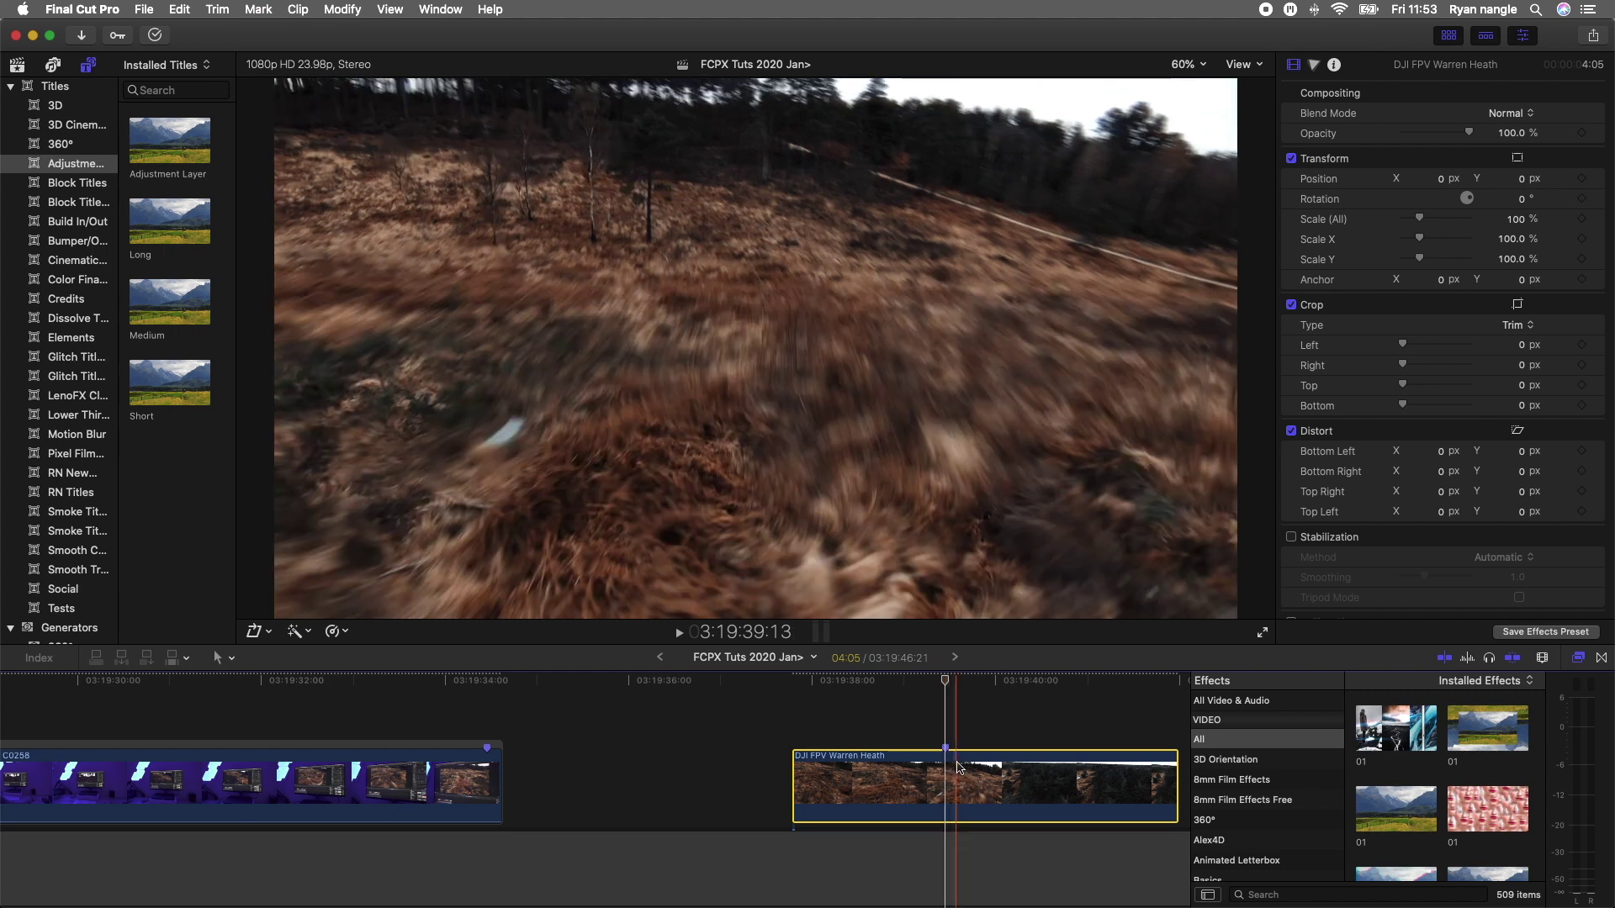
Move the DJI FPV Warren Heath clip beneath the end of C0258 so that the two clips' markers line up
scroll(957, 769, "down", 1)
left_click_drag(942, 770, 520, 799)
scroll(613, 749, "left", 2)
scroll(577, 771, "up", 2)
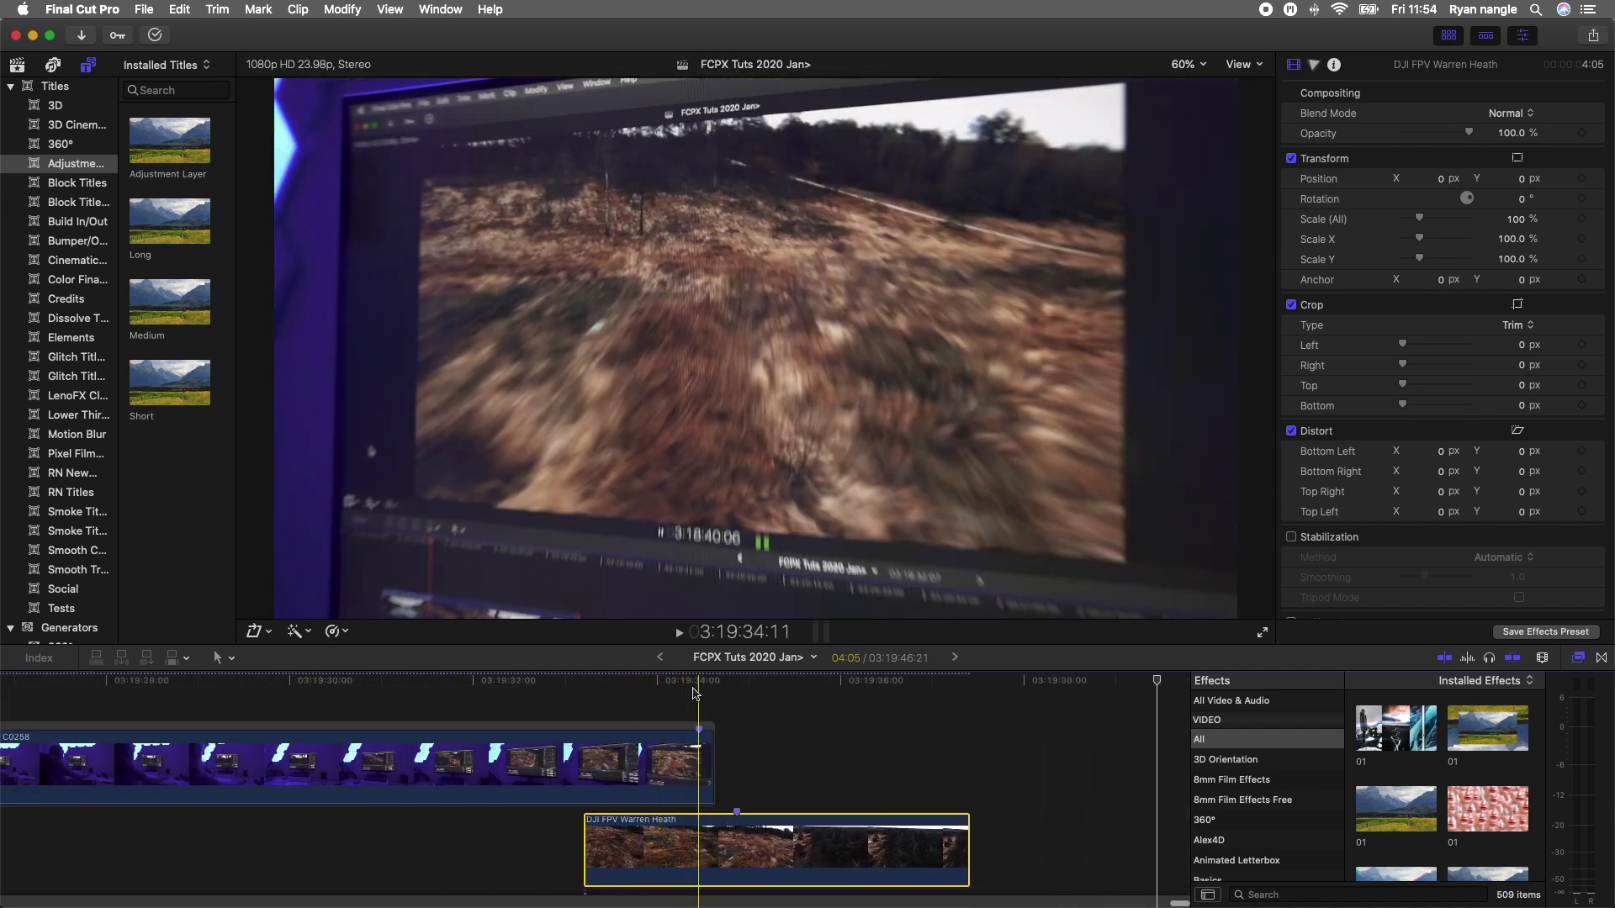
left_click(696, 686)
left_click_drag(704, 827, 664, 827)
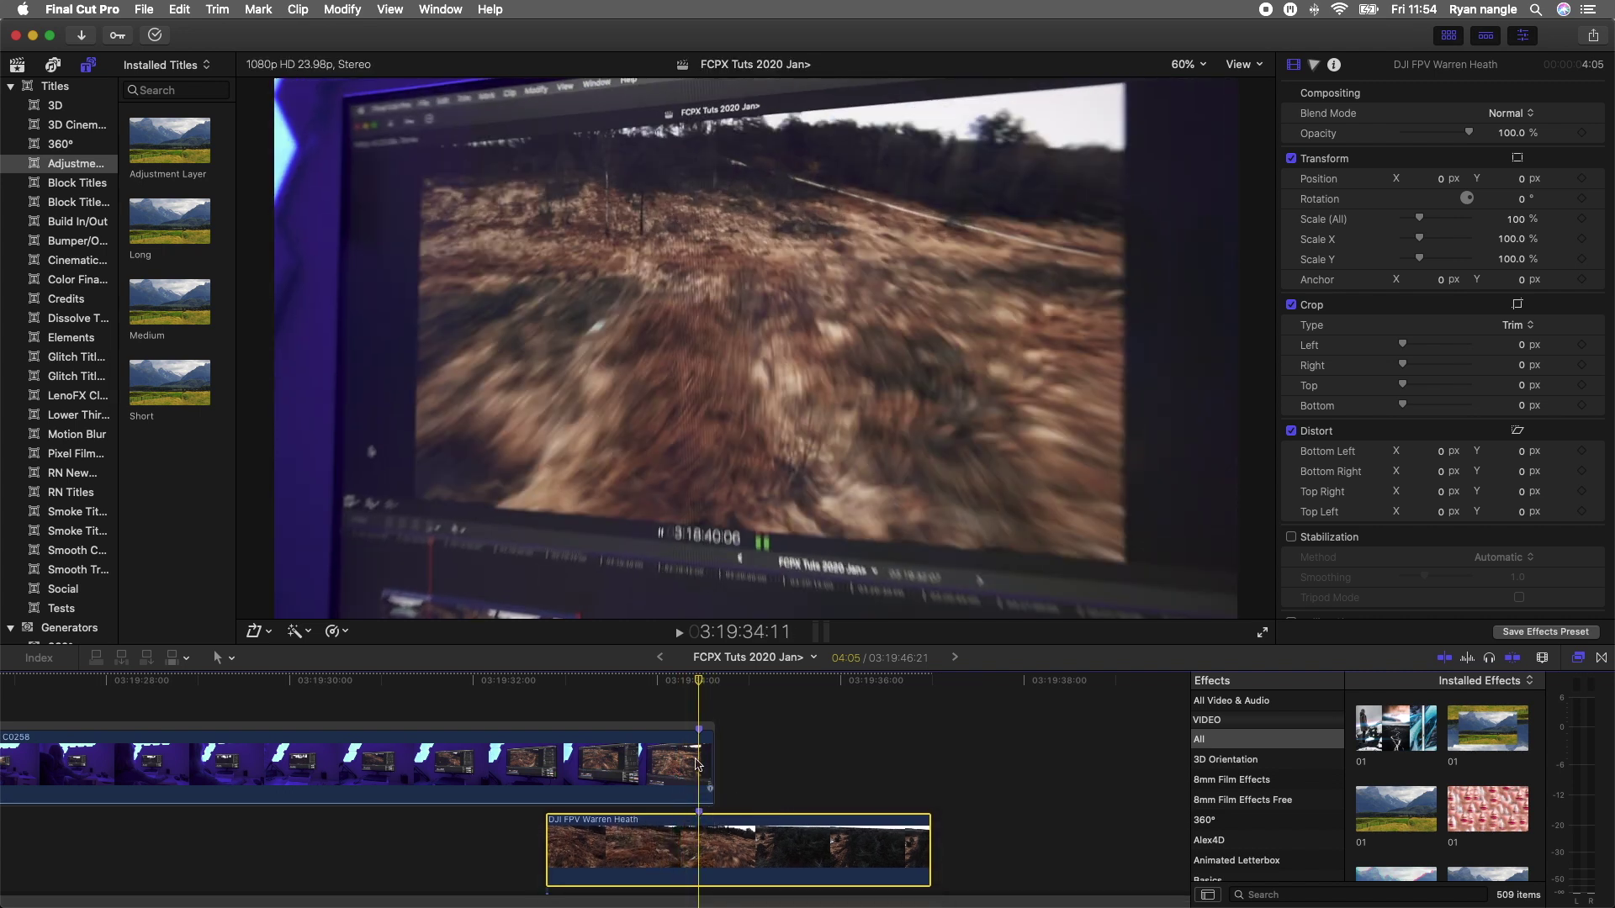
Add Distort keyframes to C0258 at the marker (03:19:34:11) and earlier at 03:19:32:15
left_click(606, 528)
left_click(648, 763)
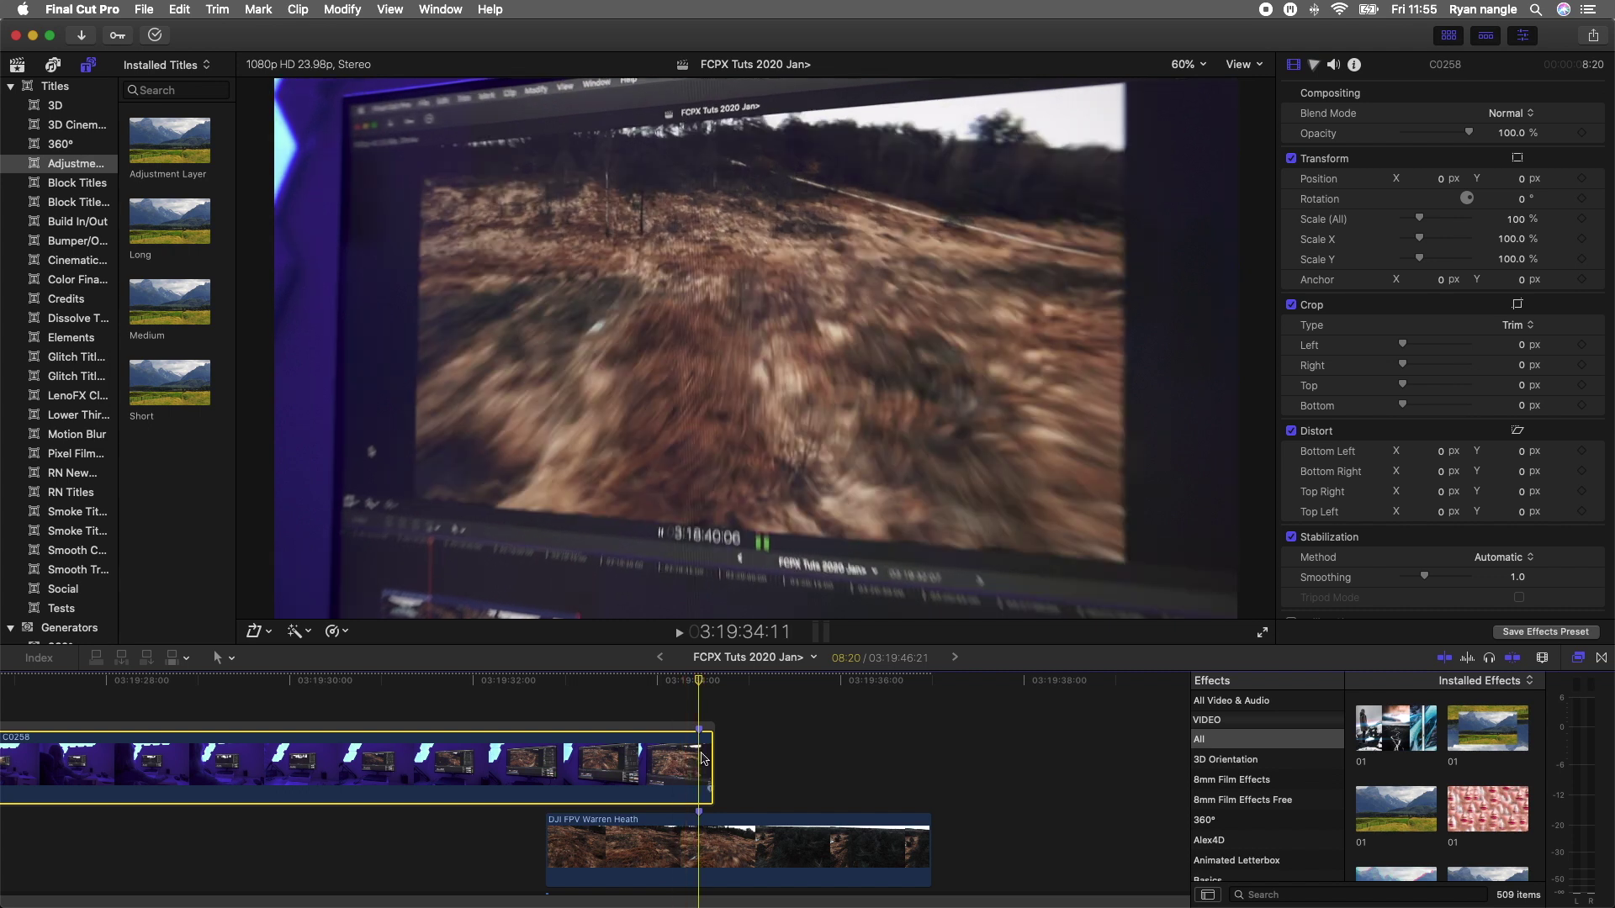
left_click(270, 632)
left_click(290, 696)
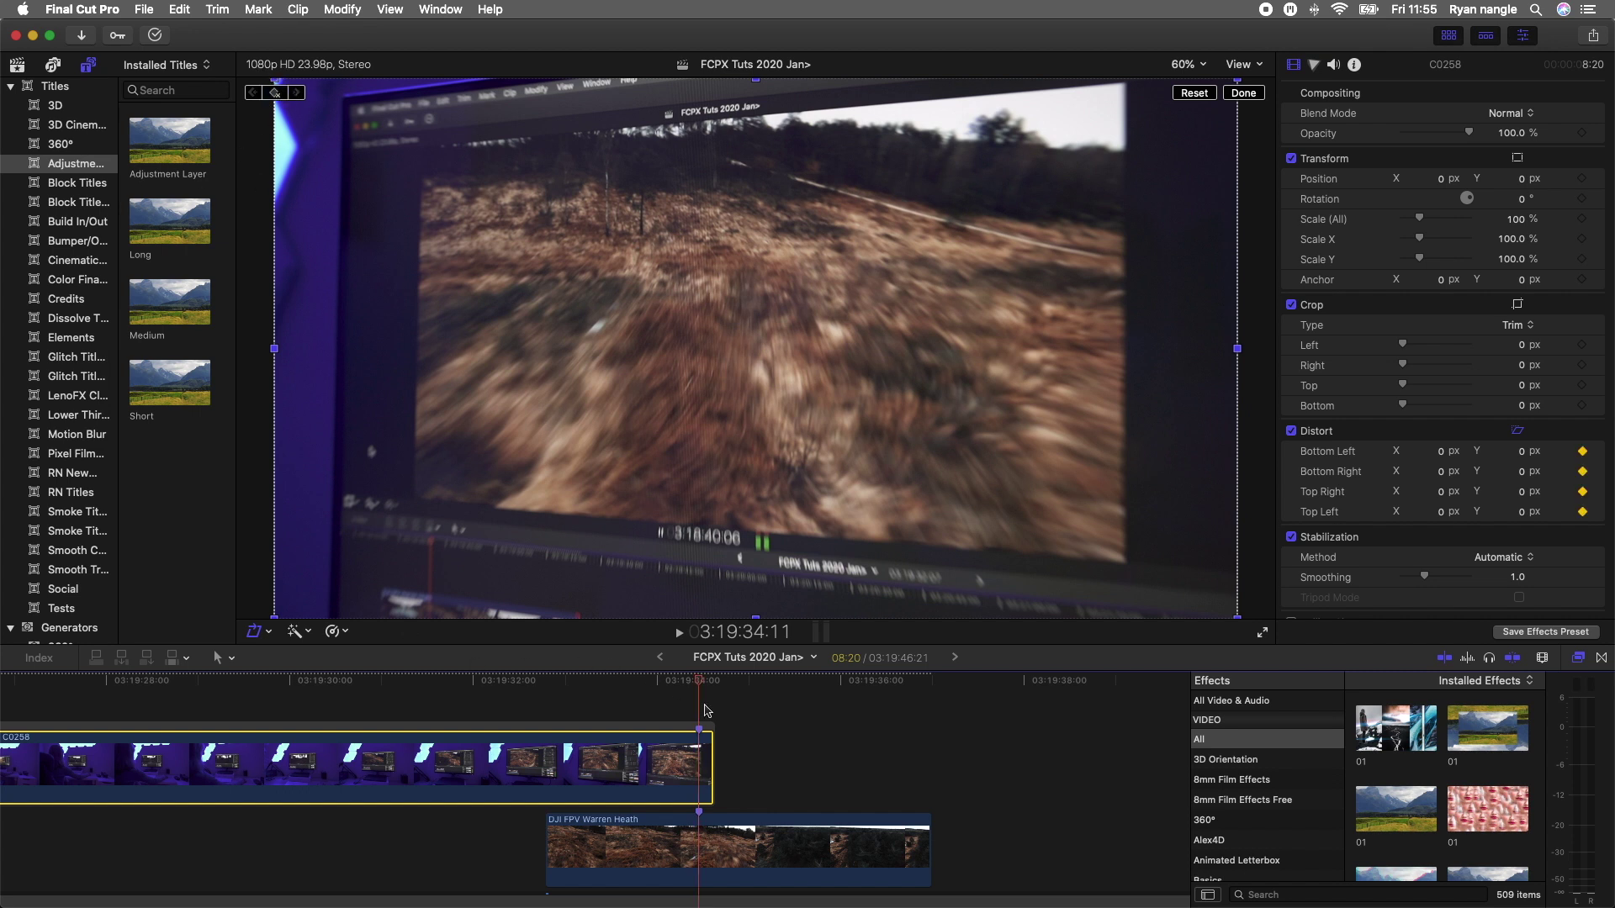
left_click_drag(698, 689, 533, 681)
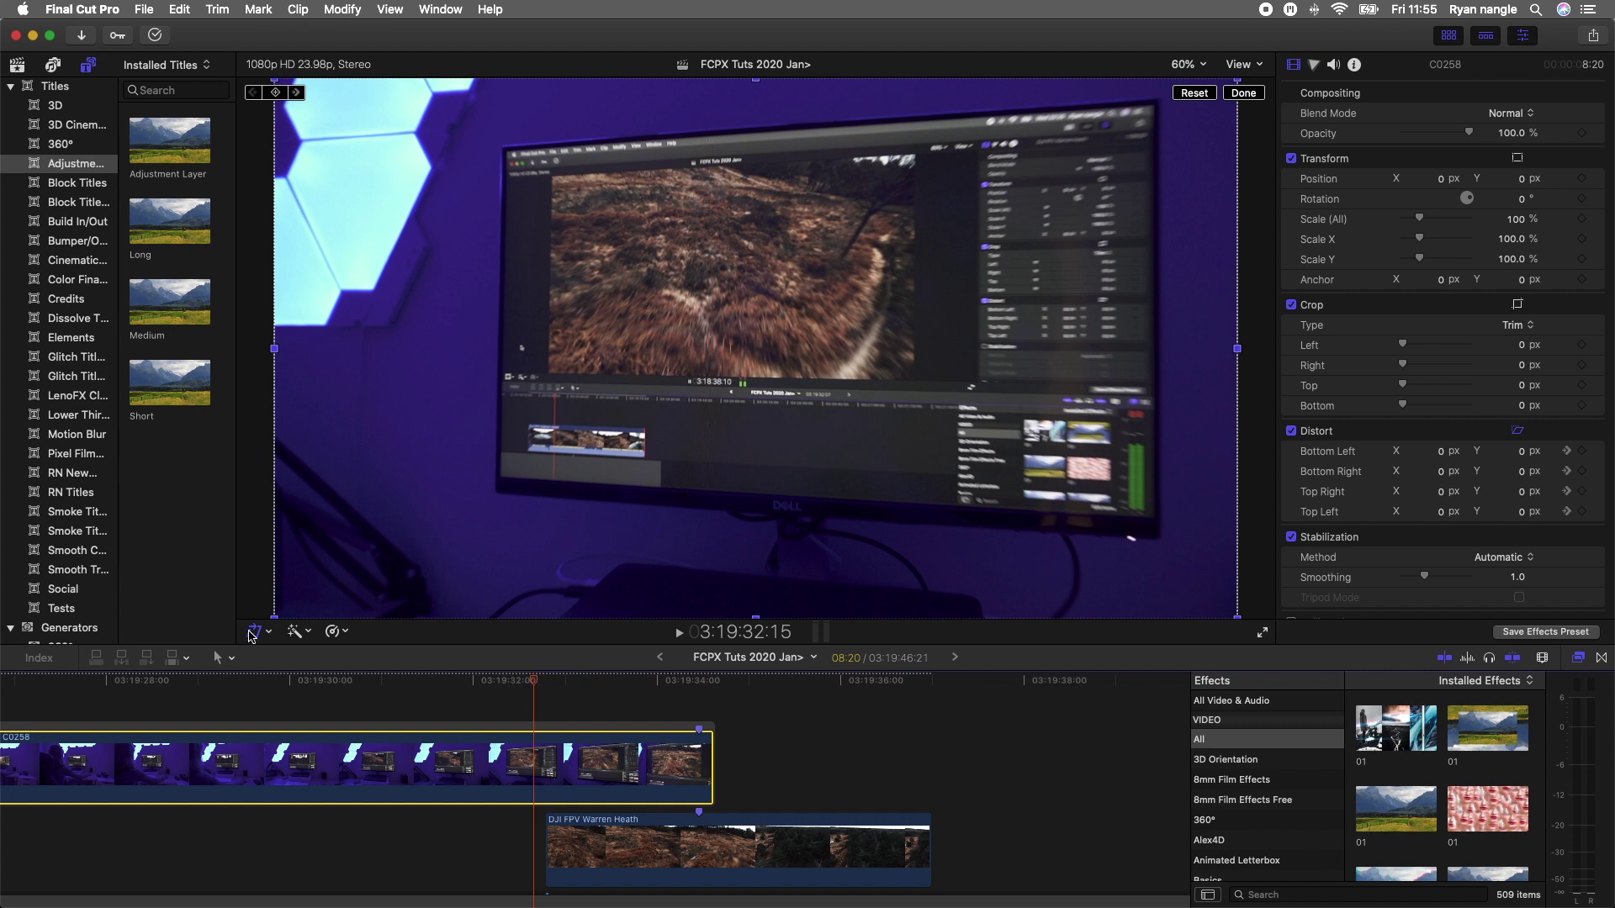
left_click(276, 93)
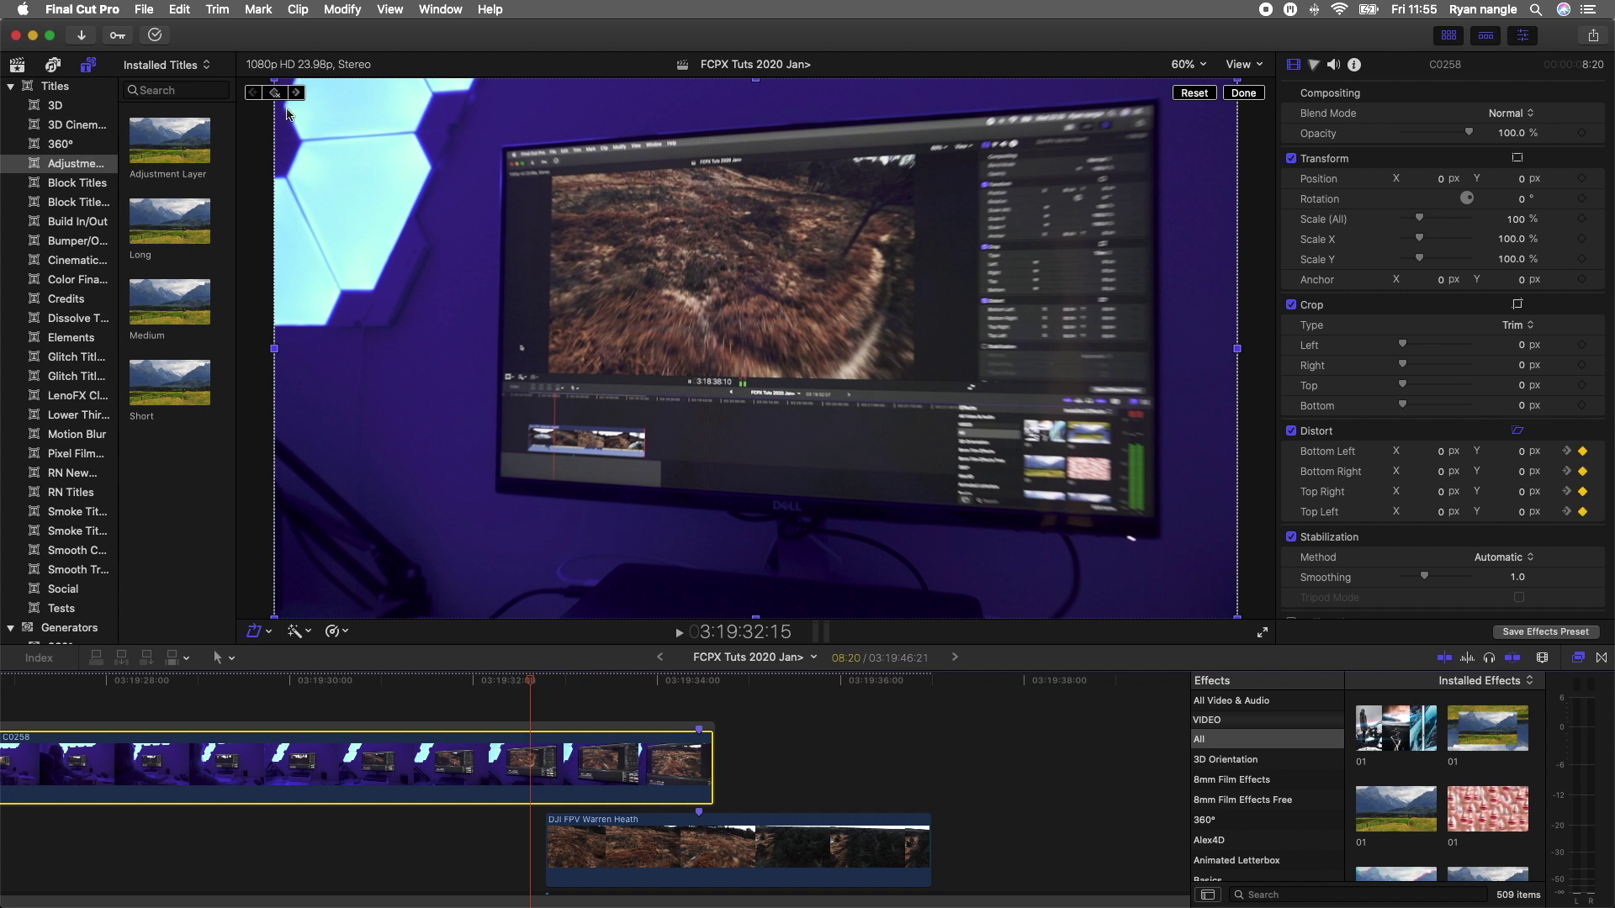
At C0258's 03:19:34:11 keyframe, pull the four Distort corners outward until the footage on the monitor fills the frame, using a 25% viewer zoom
left_click(296, 94)
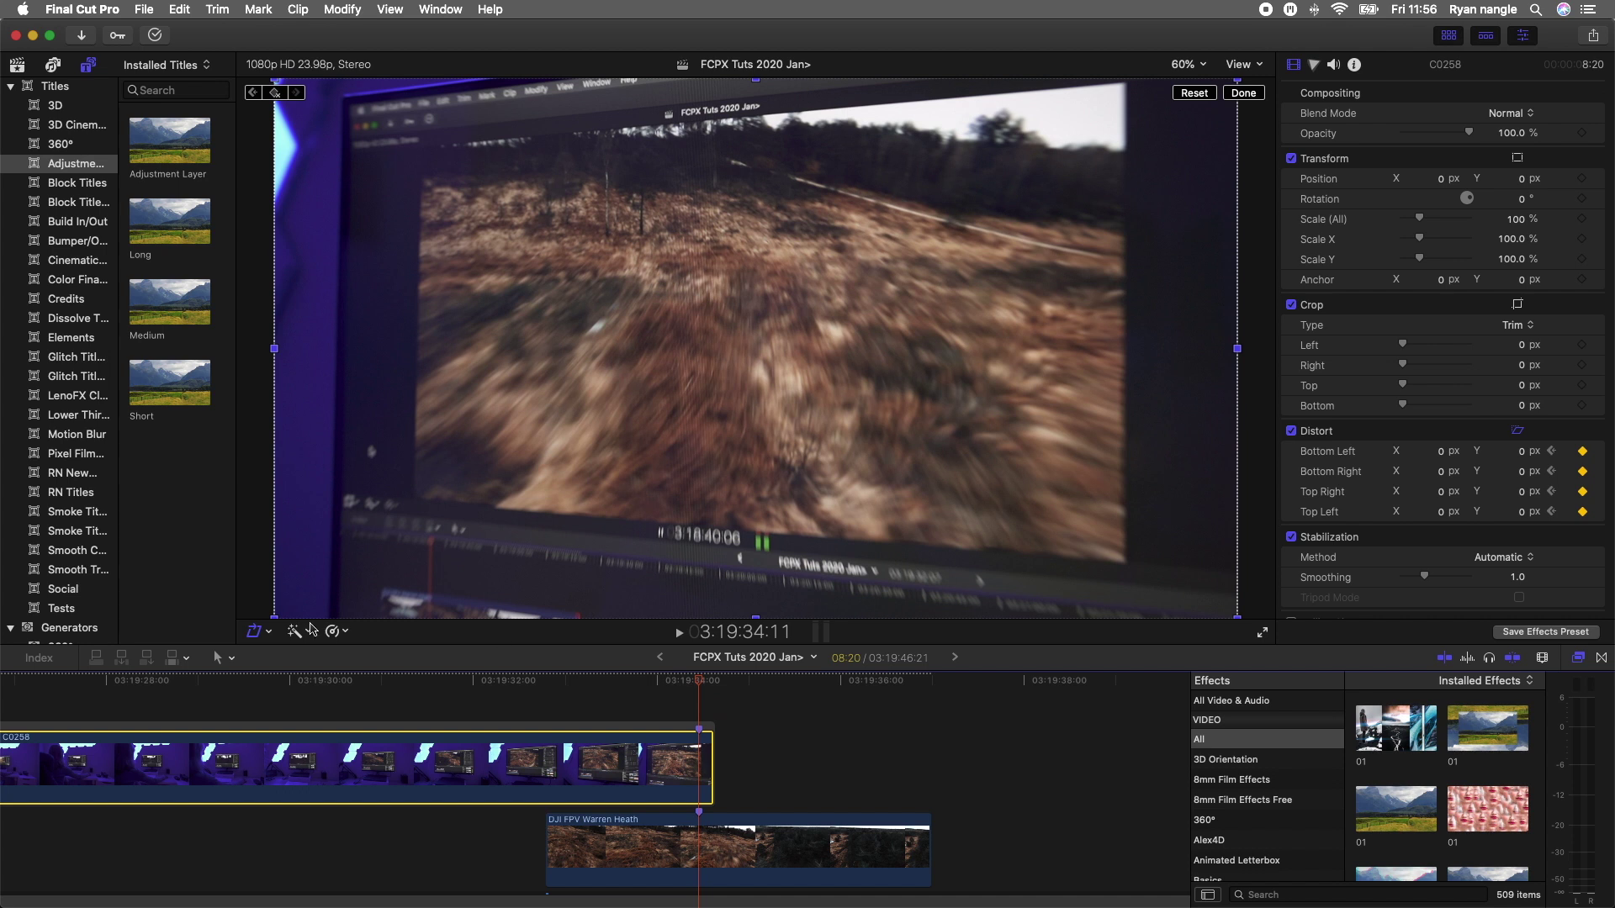
left_click(1188, 65)
left_click(1187, 131)
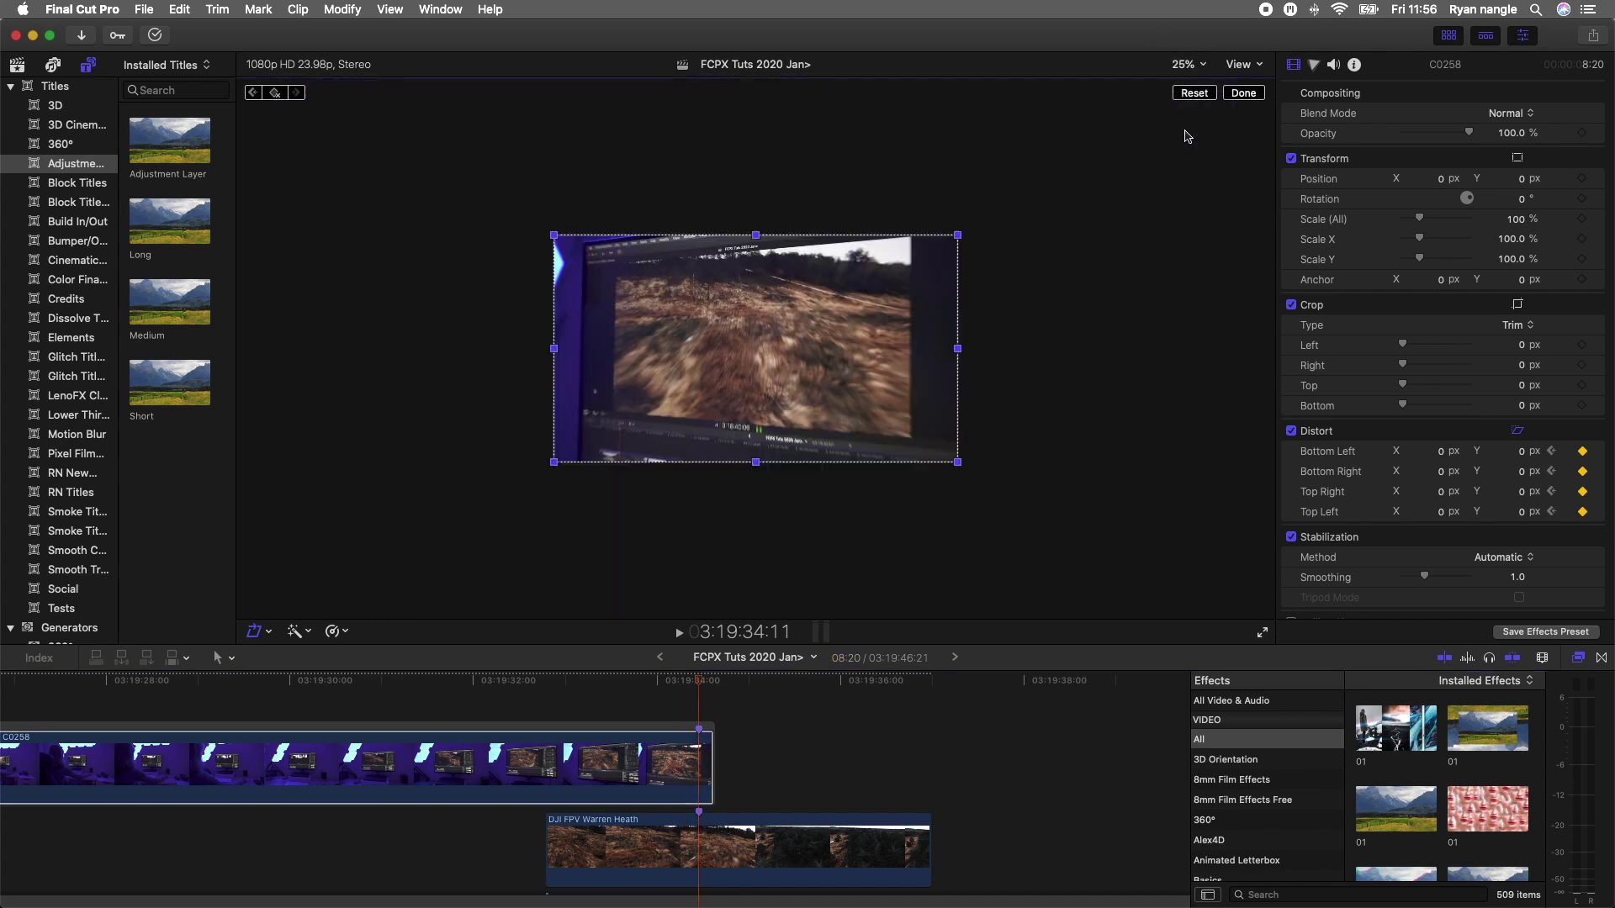
left_click_drag(957, 236, 1006, 234)
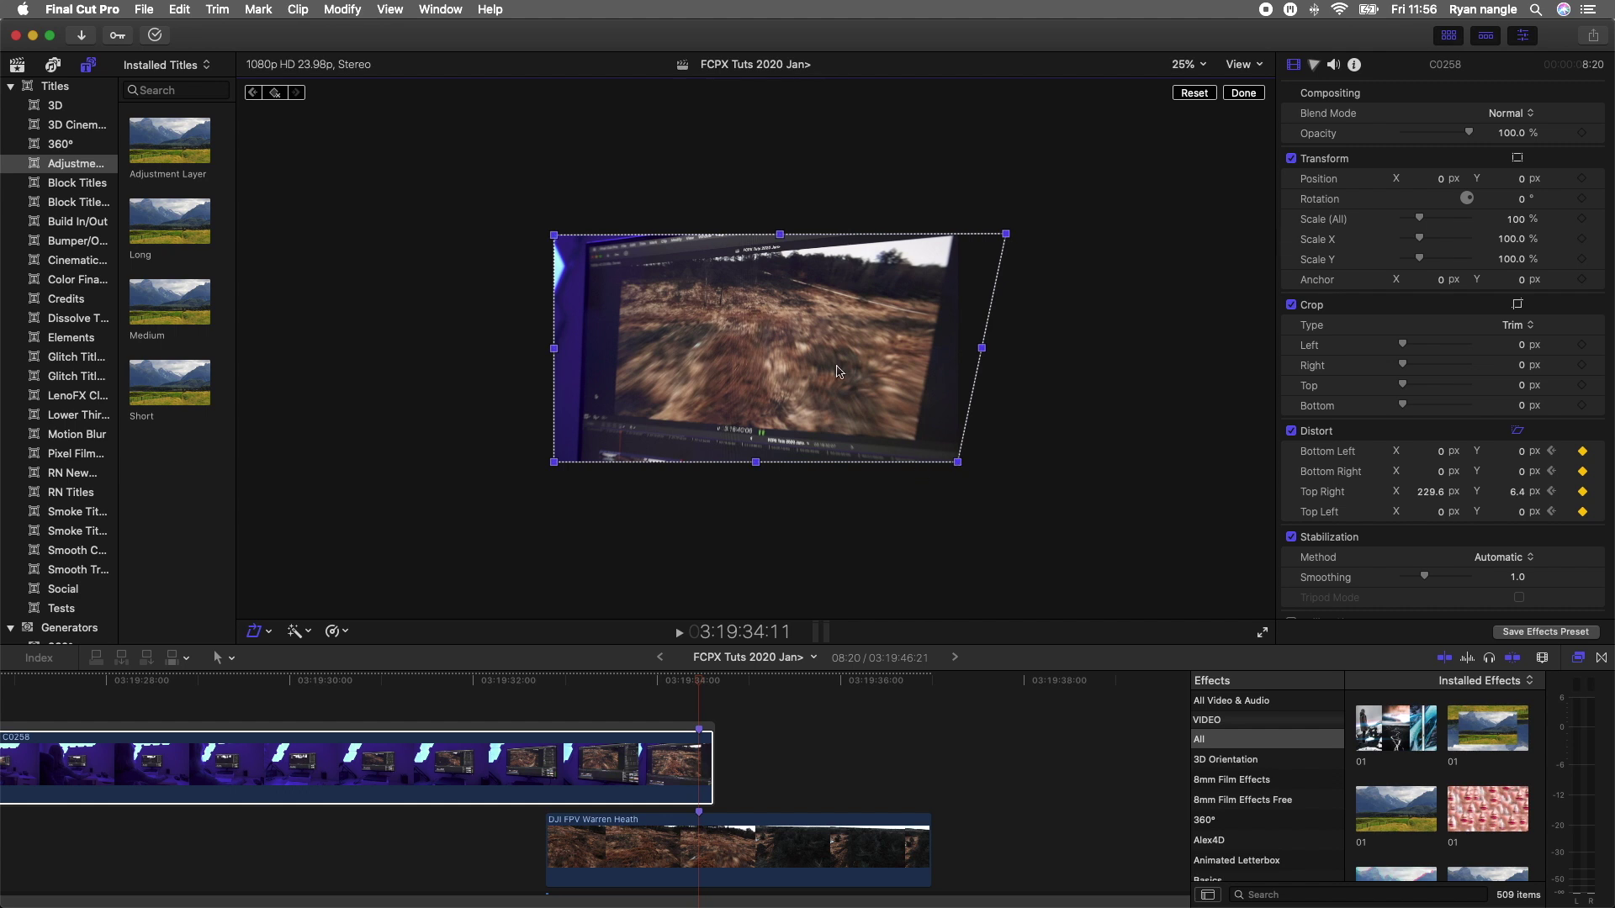
left_click_drag(957, 462, 1010, 487)
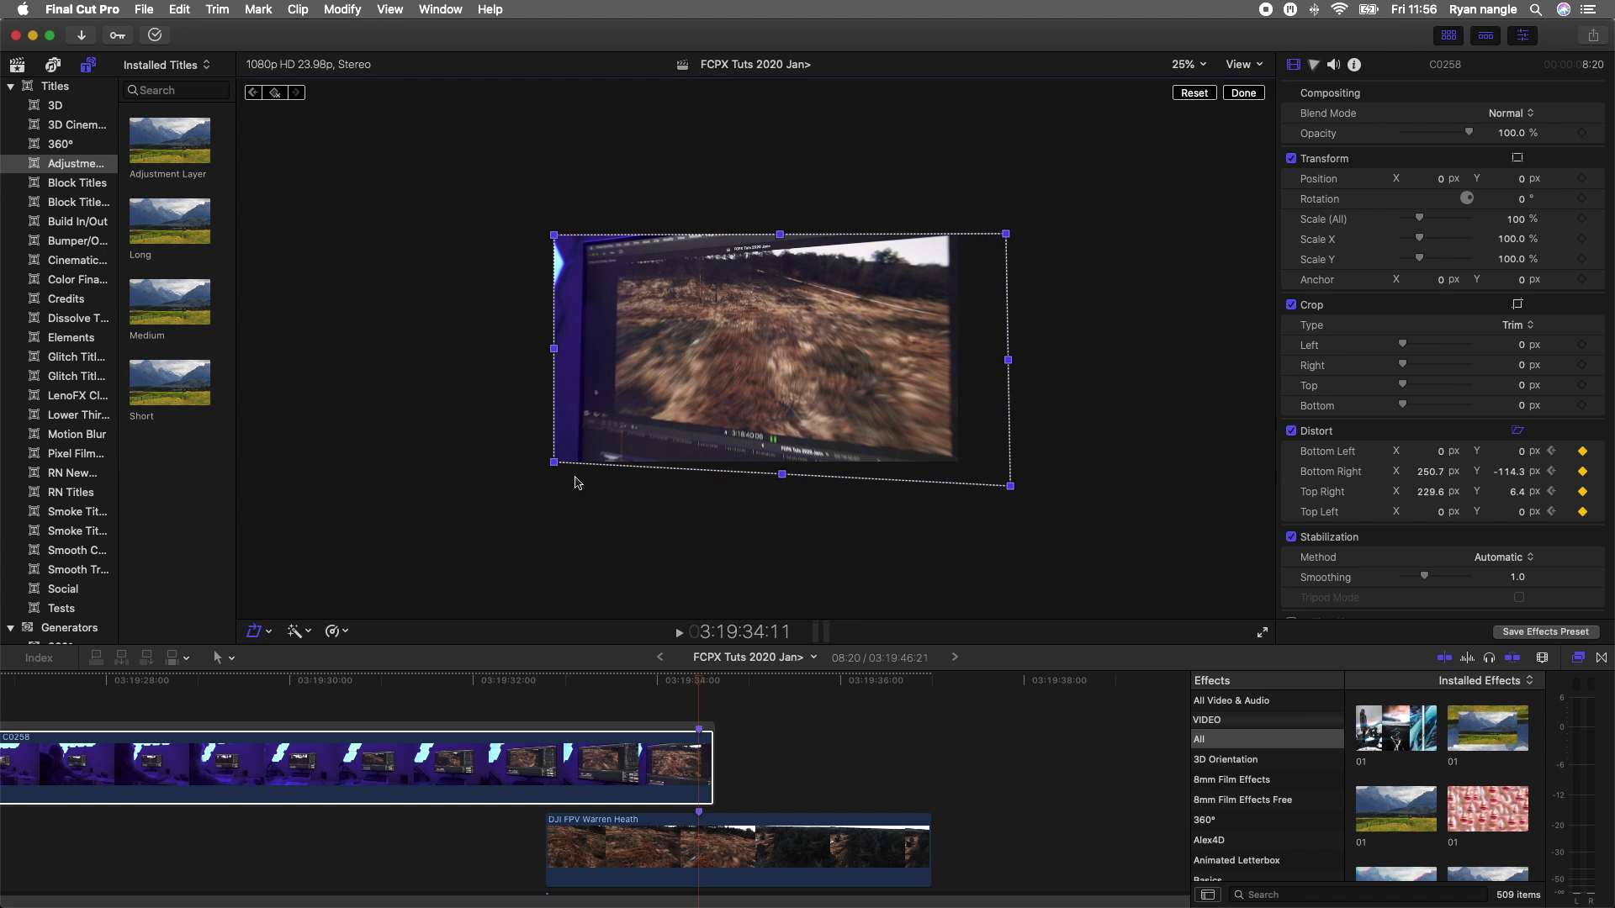
left_click_drag(552, 463, 450, 548)
left_click_drag(554, 234, 430, 181)
left_click(432, 180)
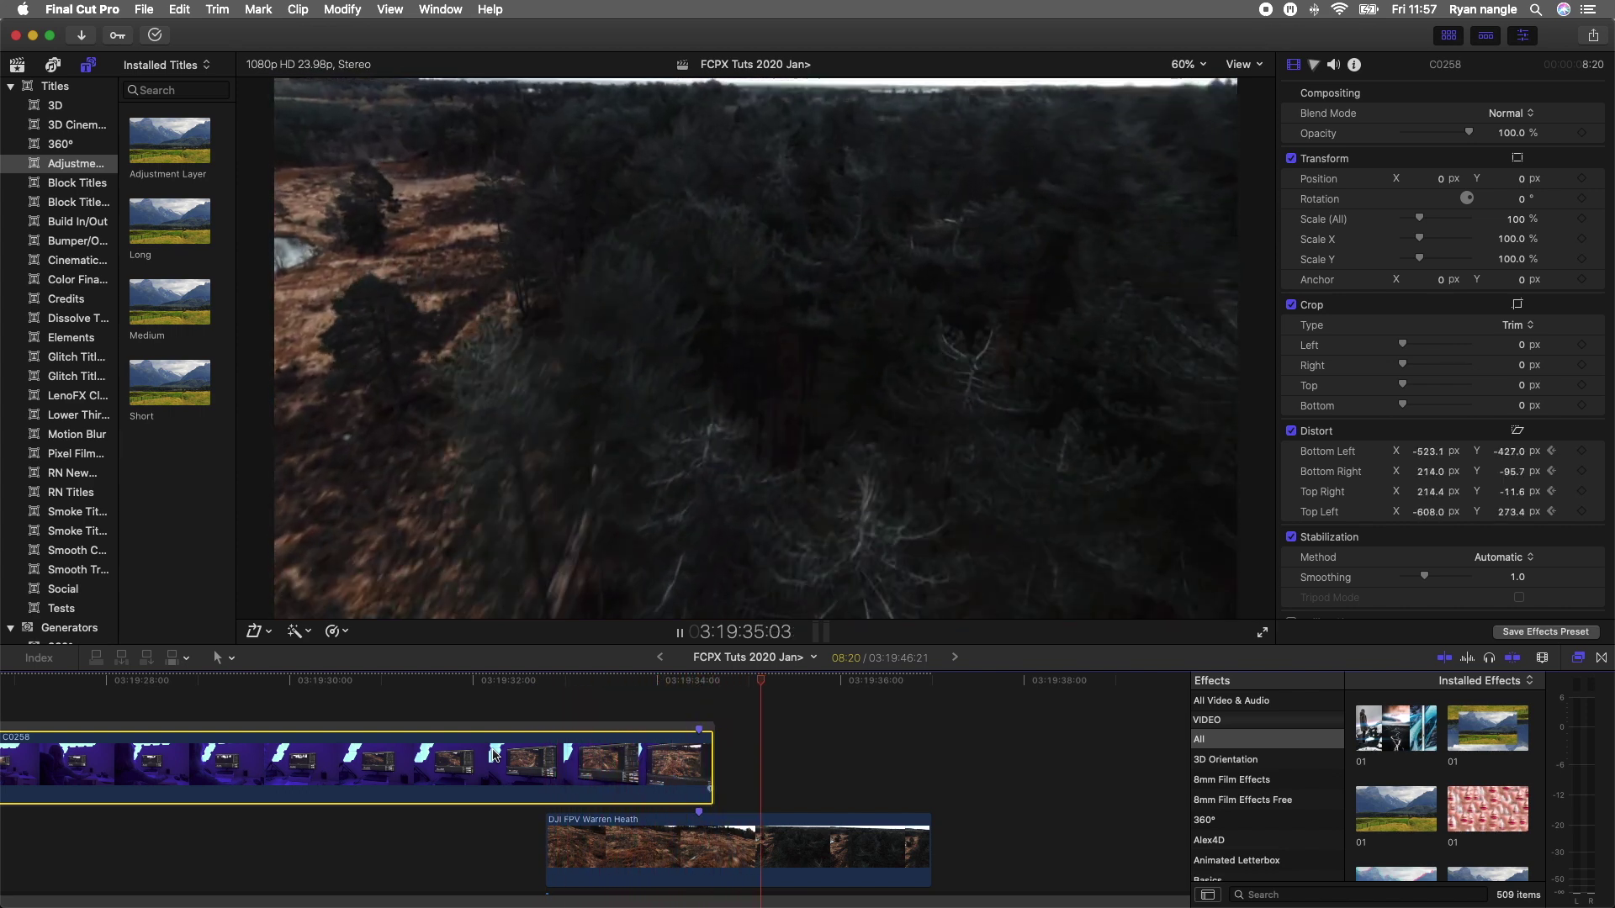
Trim the end of C0258 back to its marker at 03:19:34:11
key("space")
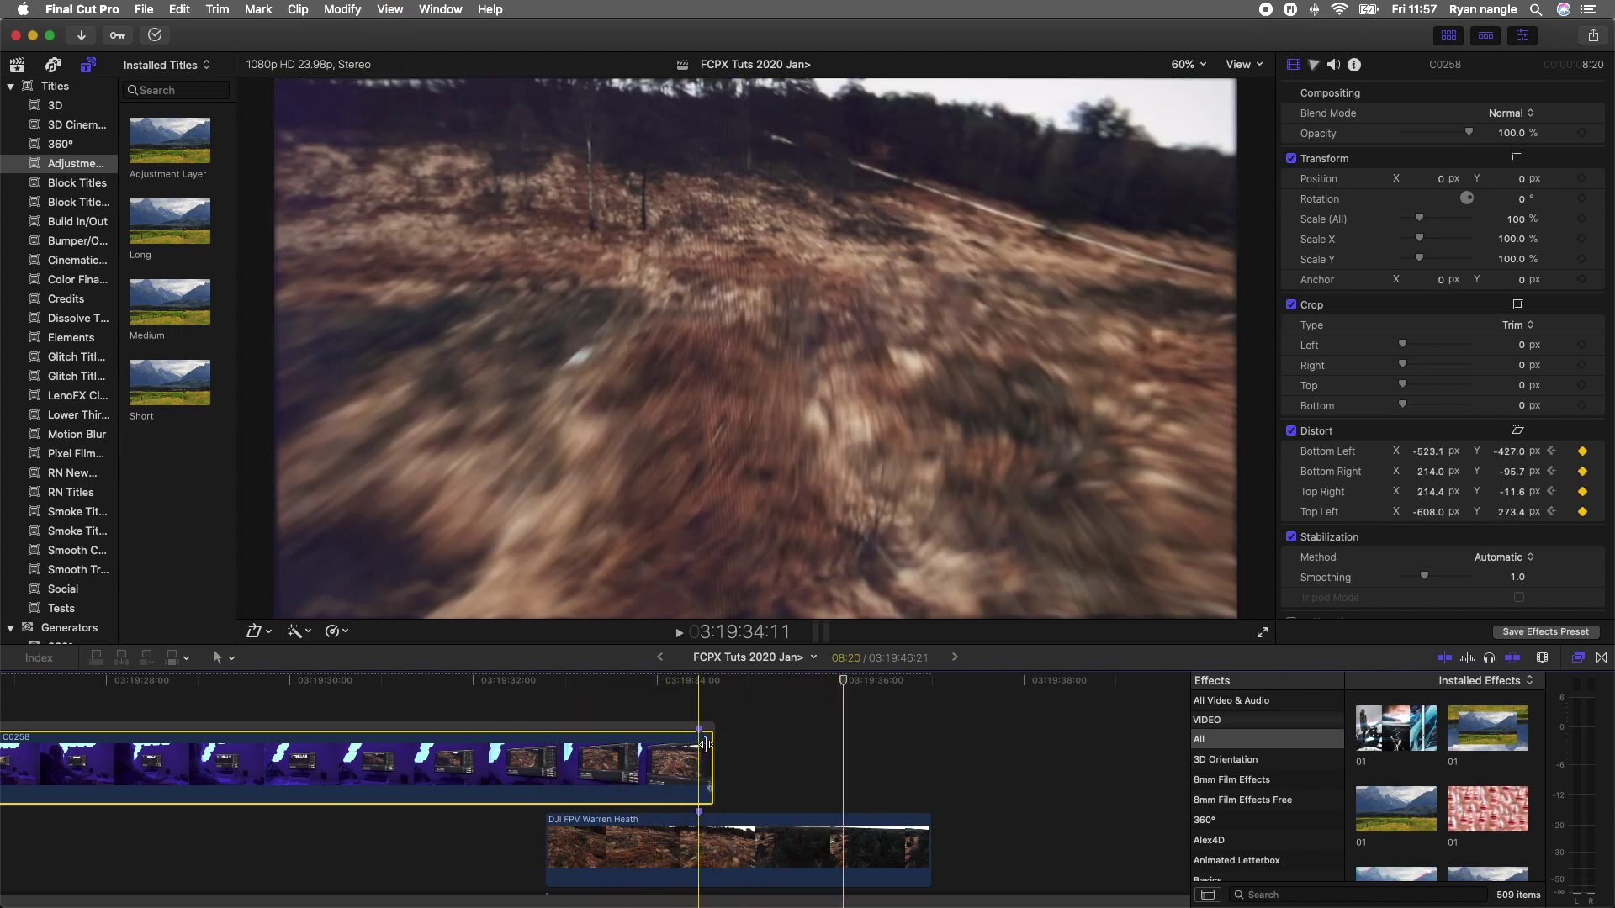
left_click(699, 744)
left_click_drag(699, 744, 684, 744)
Play the transition and step frame by frame around the cut to compare the last C0258 frames with the DJI clip
scroll(521, 723, "right", 1)
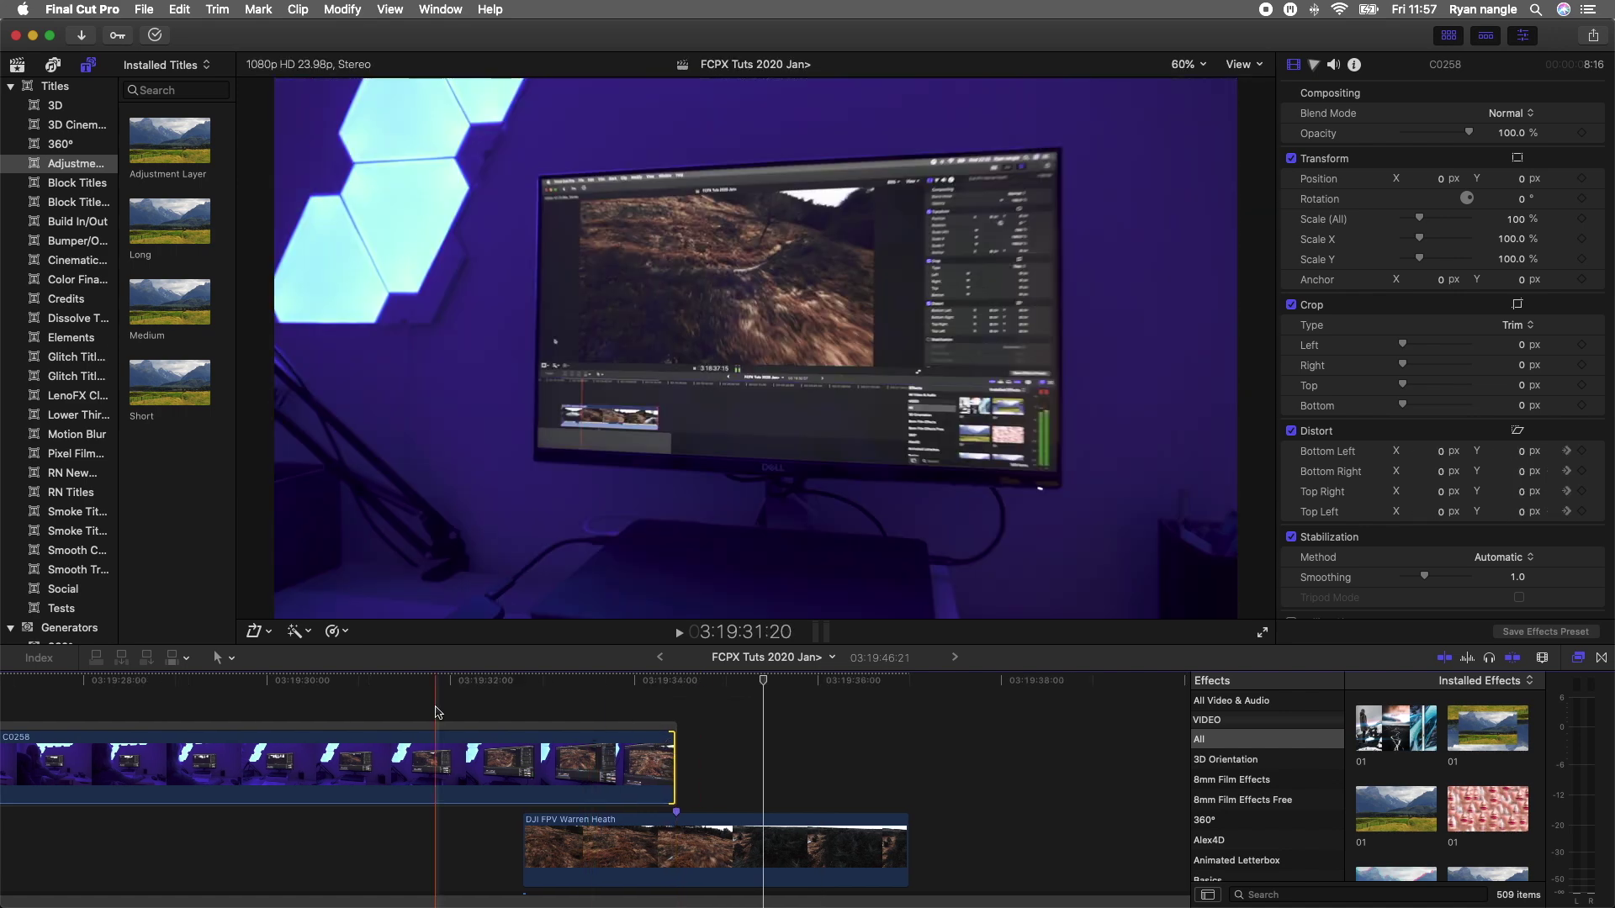
key("space")
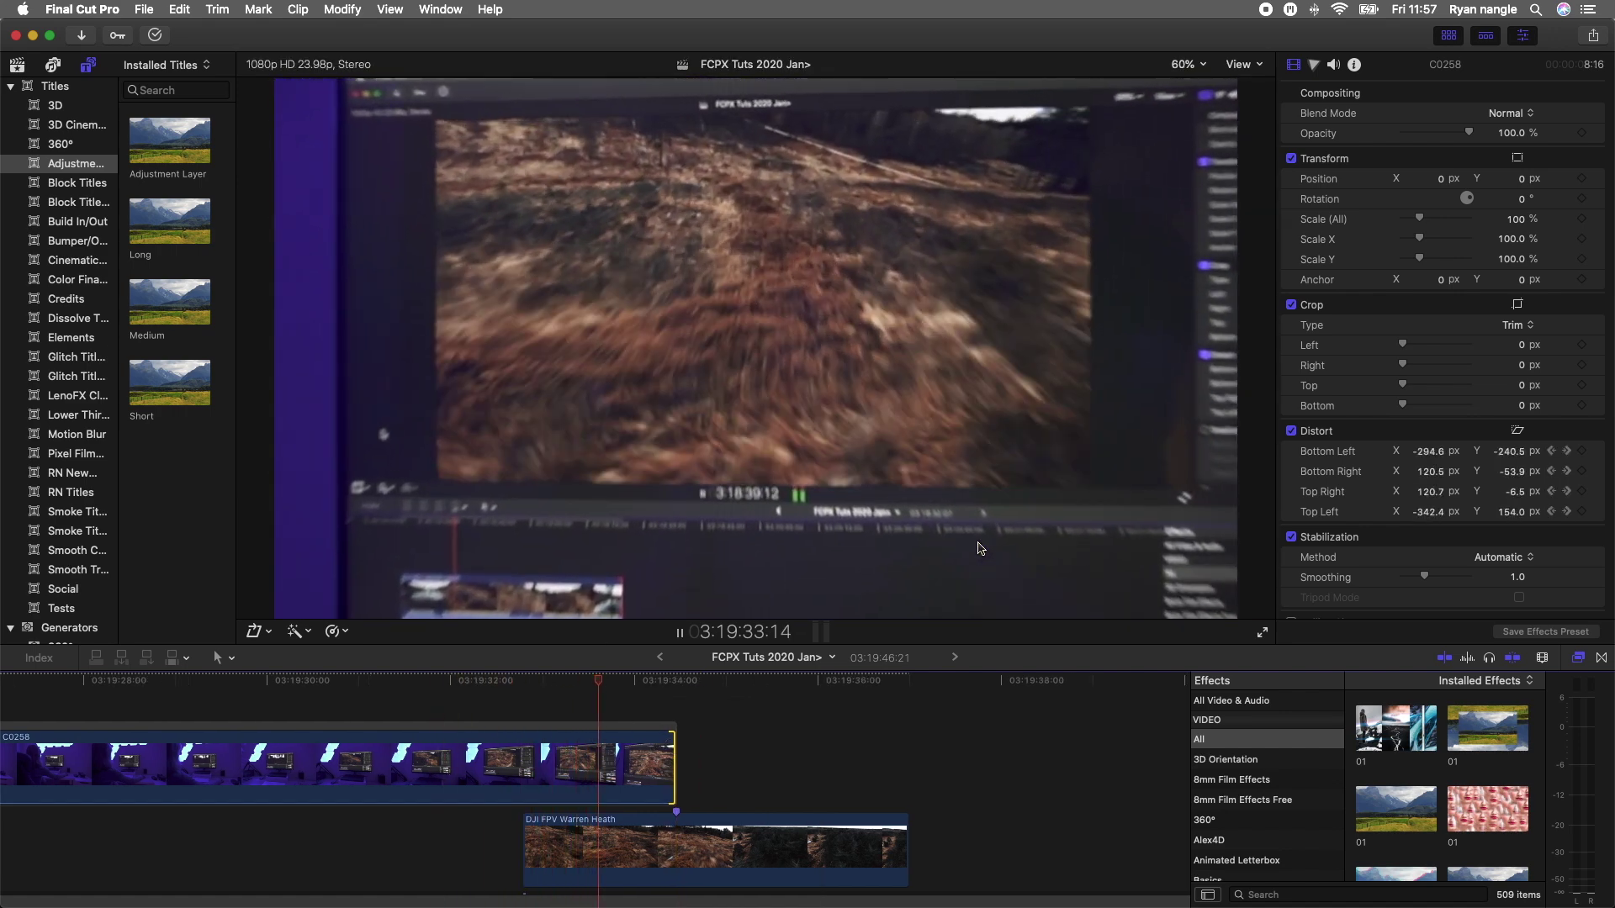
key("space")
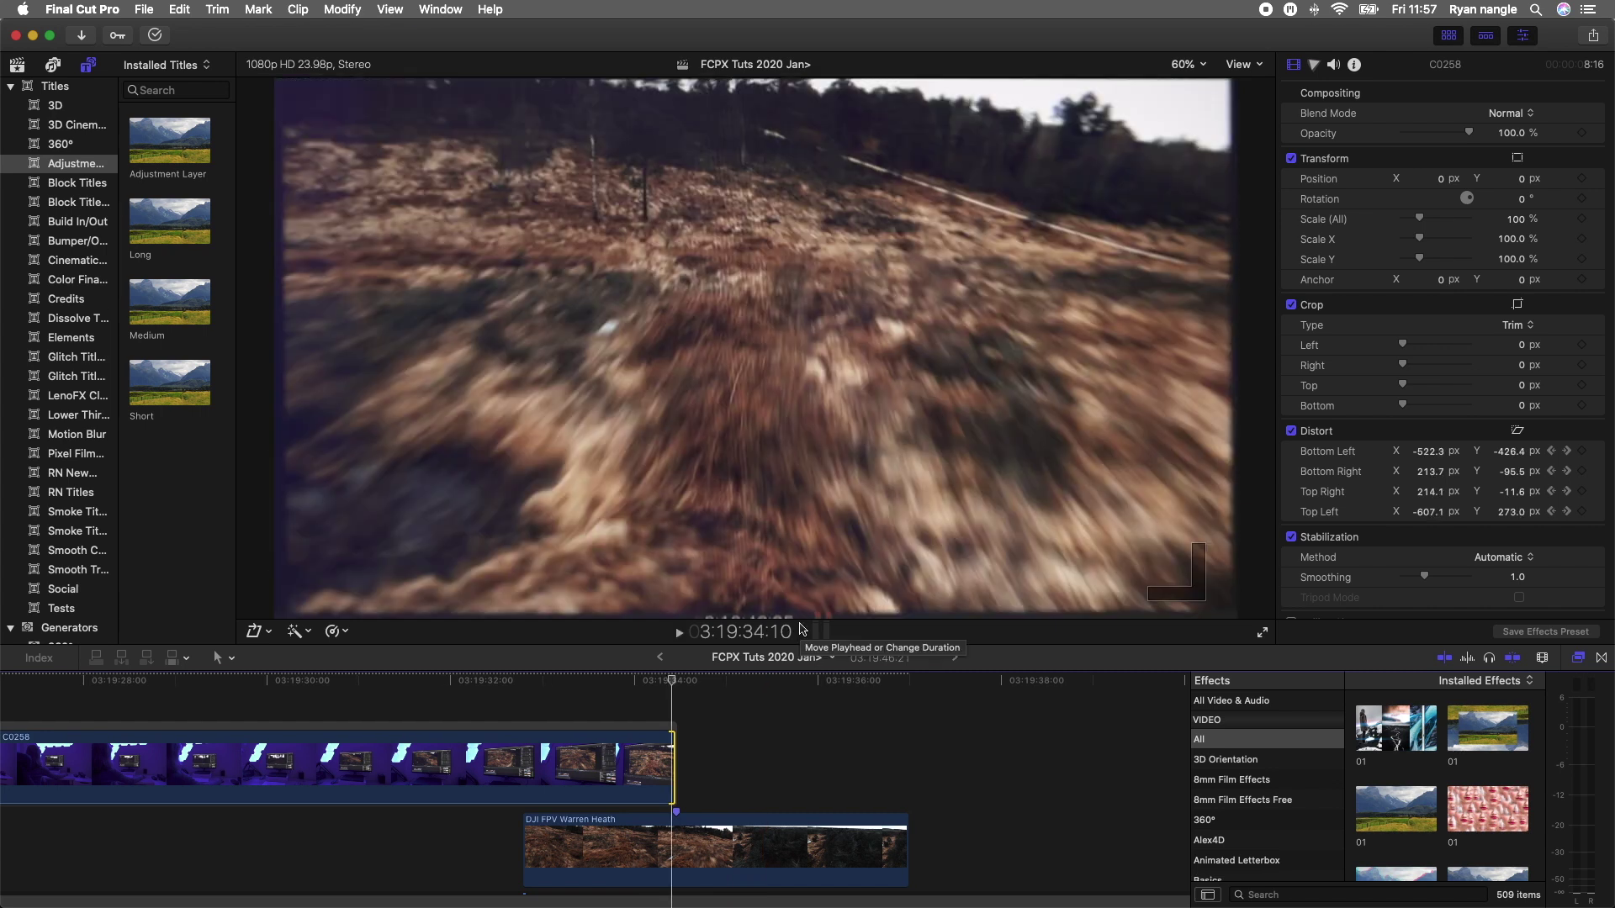
key("Right")
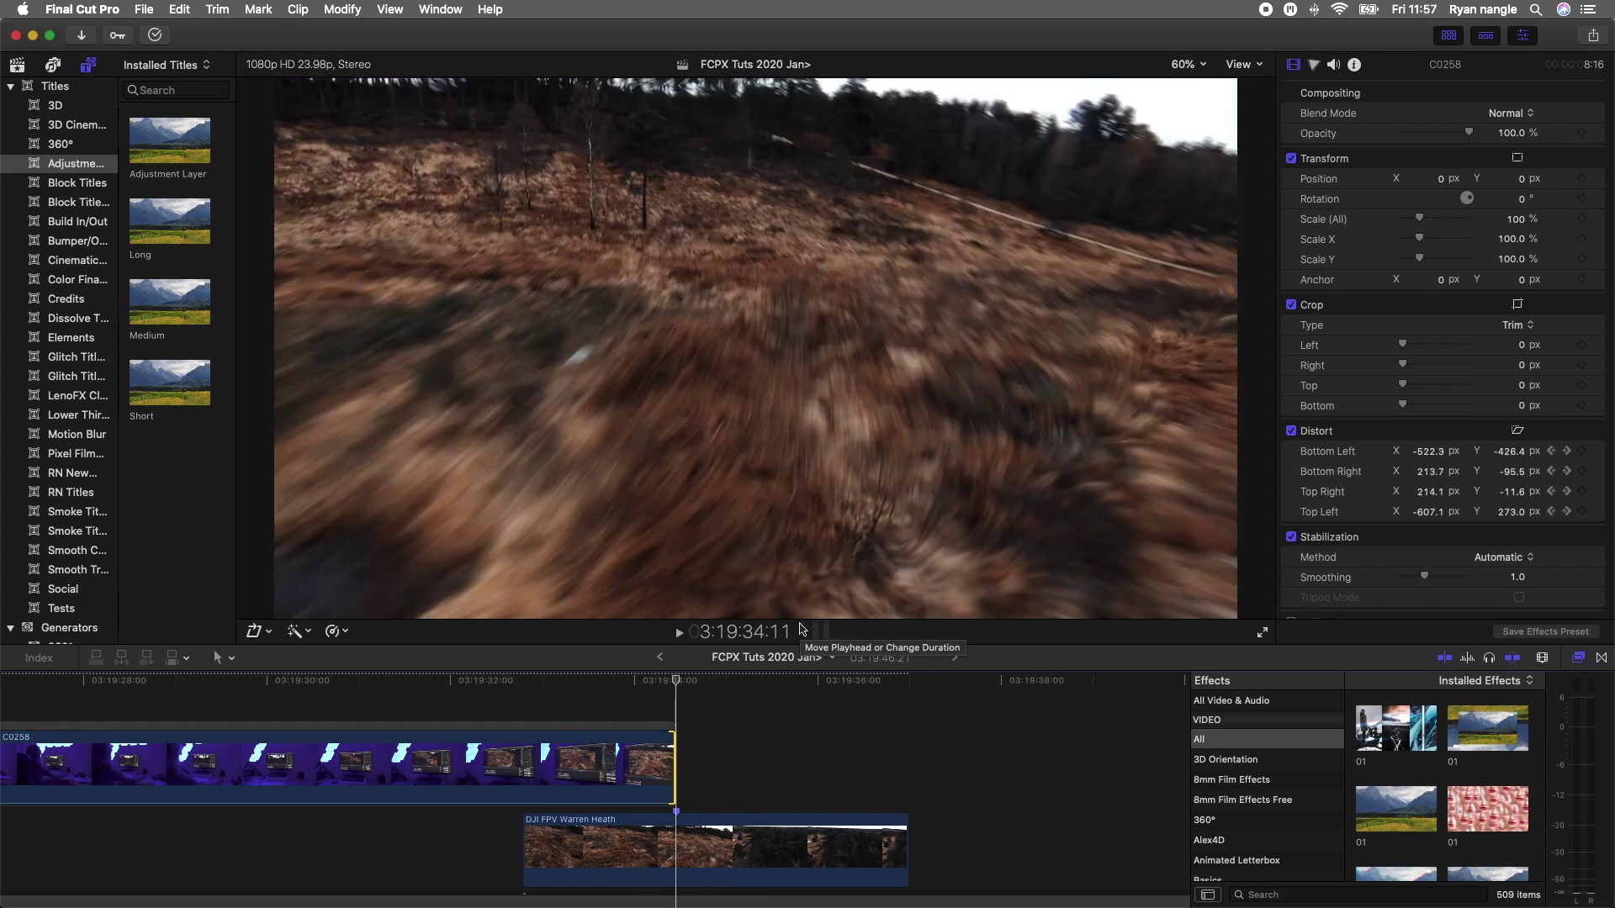
key("Left")
key("Right")
key("Left")
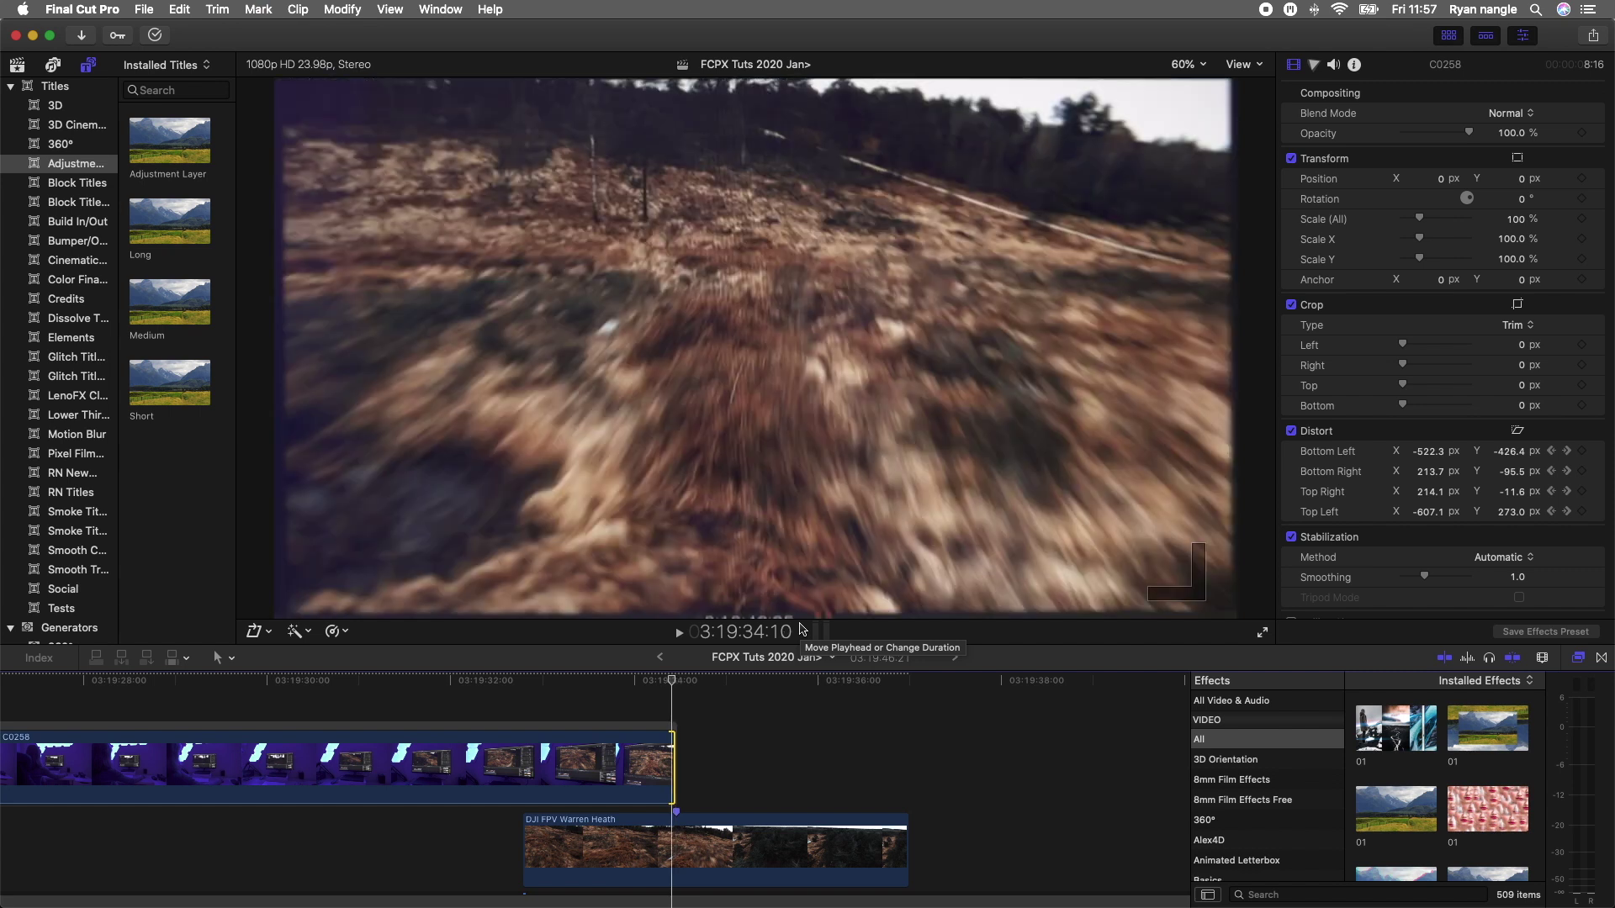
key("Left")
key("Right")
key("Right")
key("Left")
key("Right")
key("Left")
key("Left")
key("Left")
key("Left")
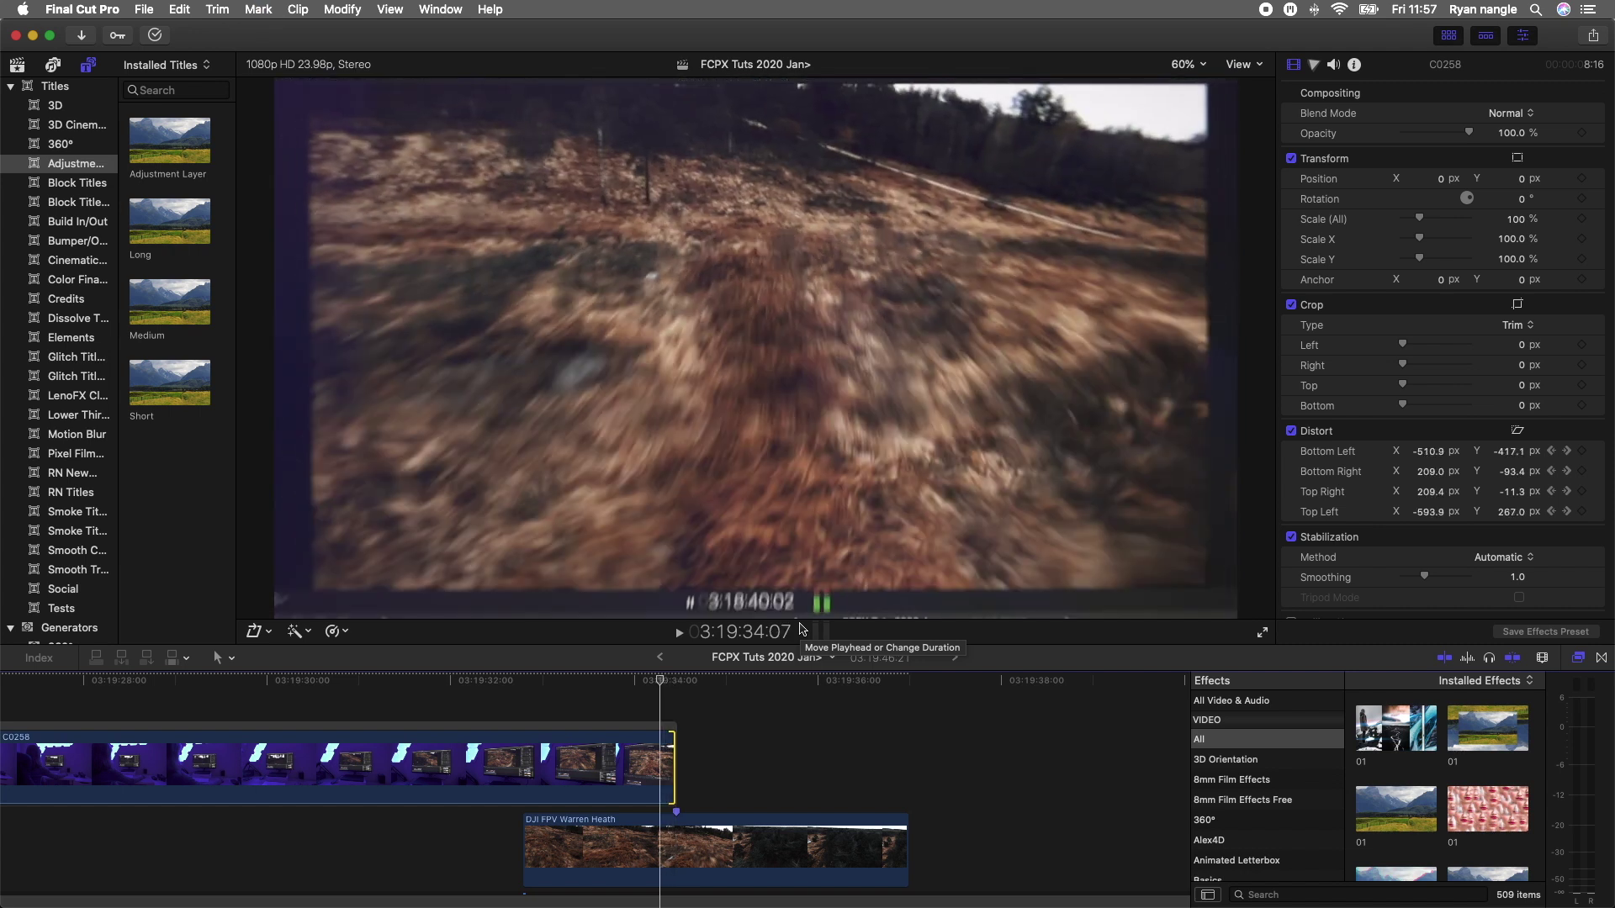
Keyframe the DJI clip's Distort from full frame at 03:19:34:11 to corners matching the monitor's footage area at 03:19:34:01
left_click(672, 858)
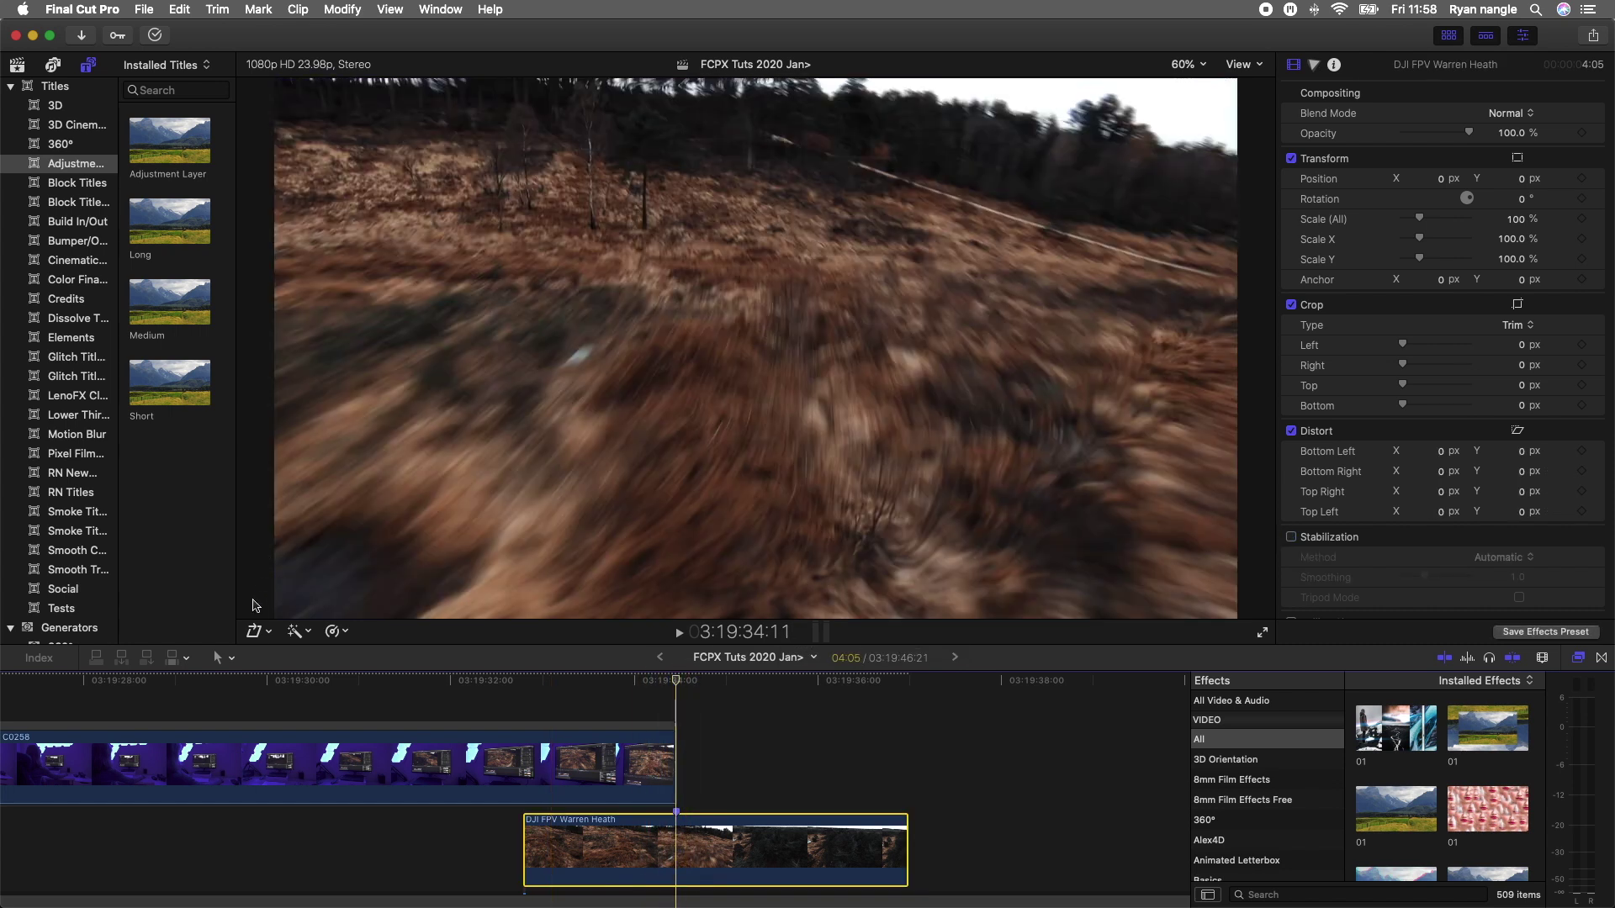
left_click(254, 632)
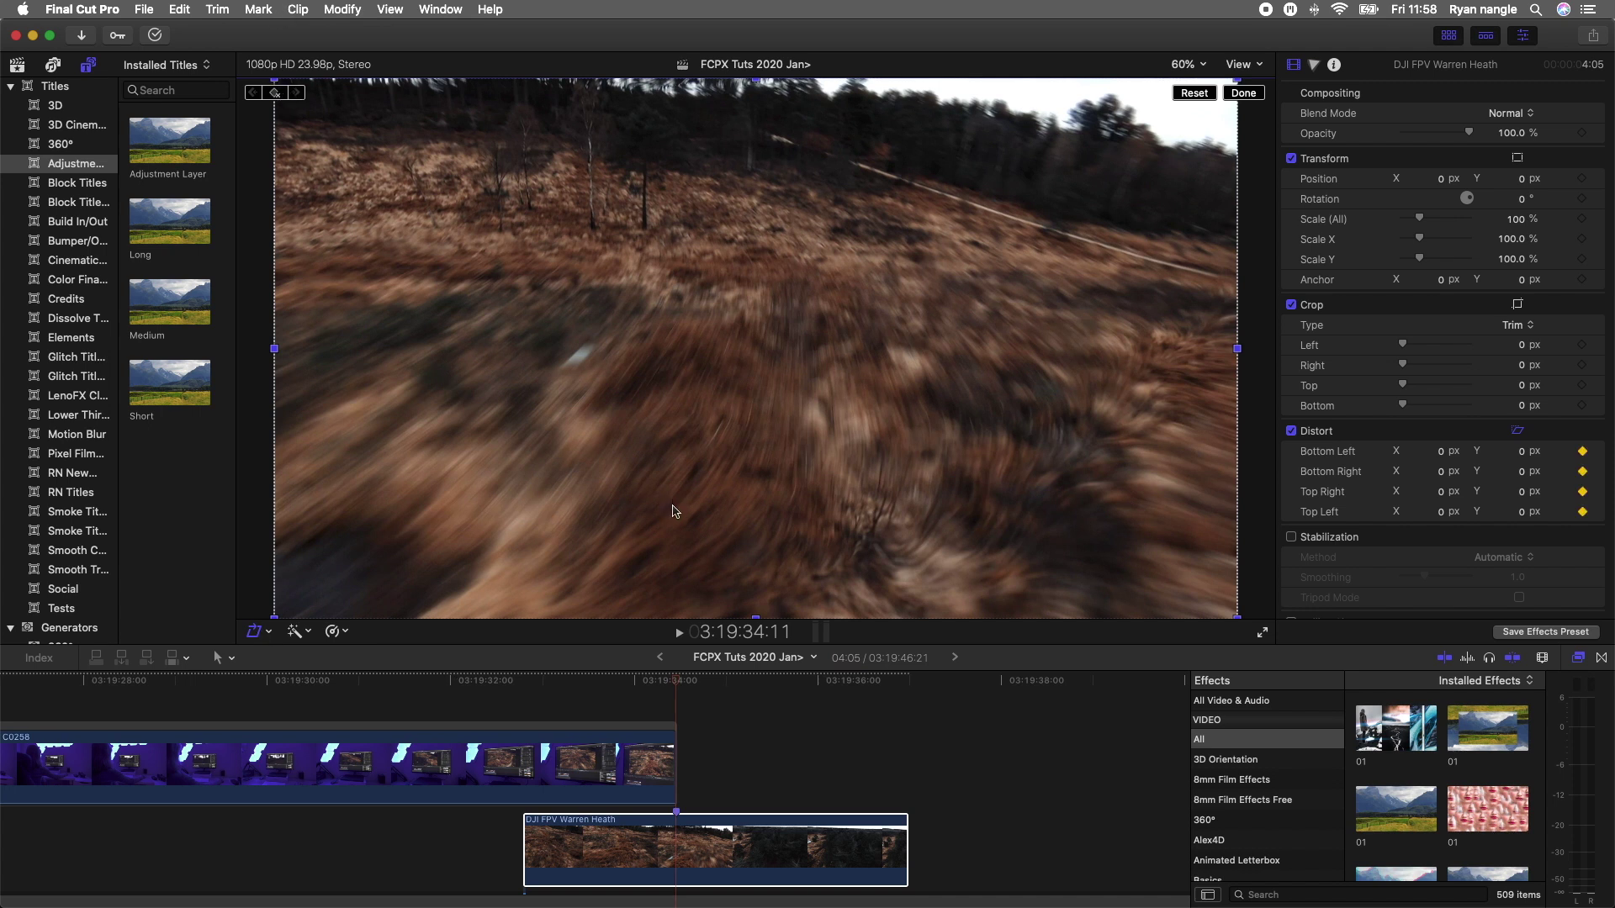
left_click_drag(675, 691, 644, 686)
left_click_drag(274, 621, 368, 541)
left_click_drag(1236, 618, 1161, 543)
left_click_drag(1238, 81, 1158, 92)
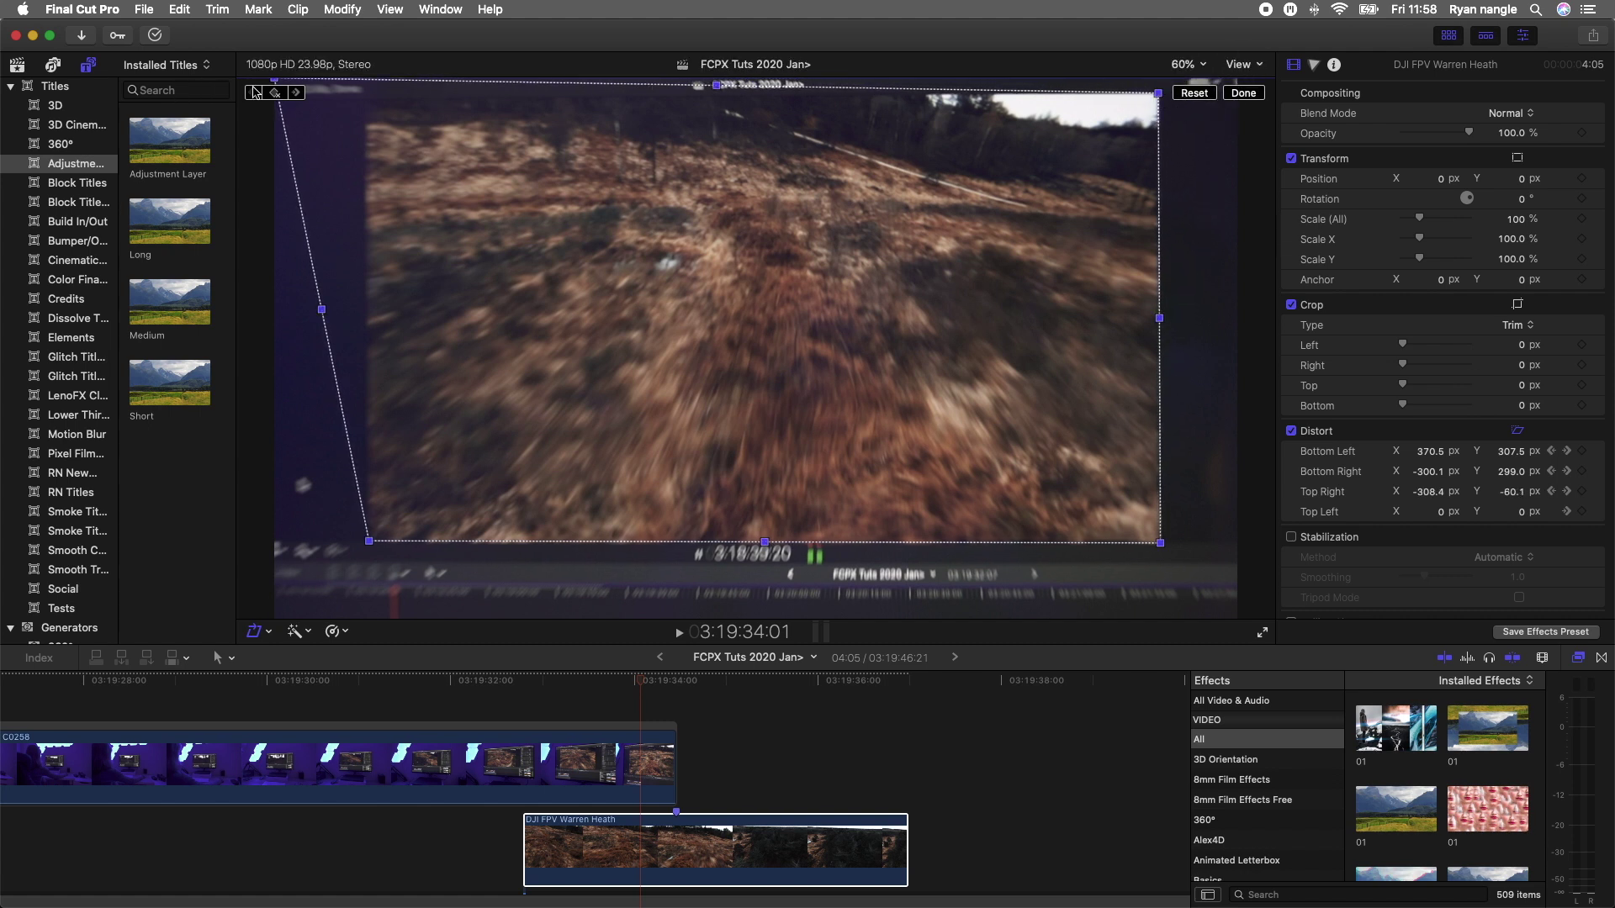
left_click_drag(274, 82, 366, 103)
Refine the DJI clip's Distort corners at 03:19:34:05, with bottom left at X 215.8, Y 175.0 px and top left at X 200.9, Y -46.7 px
left_click(655, 684)
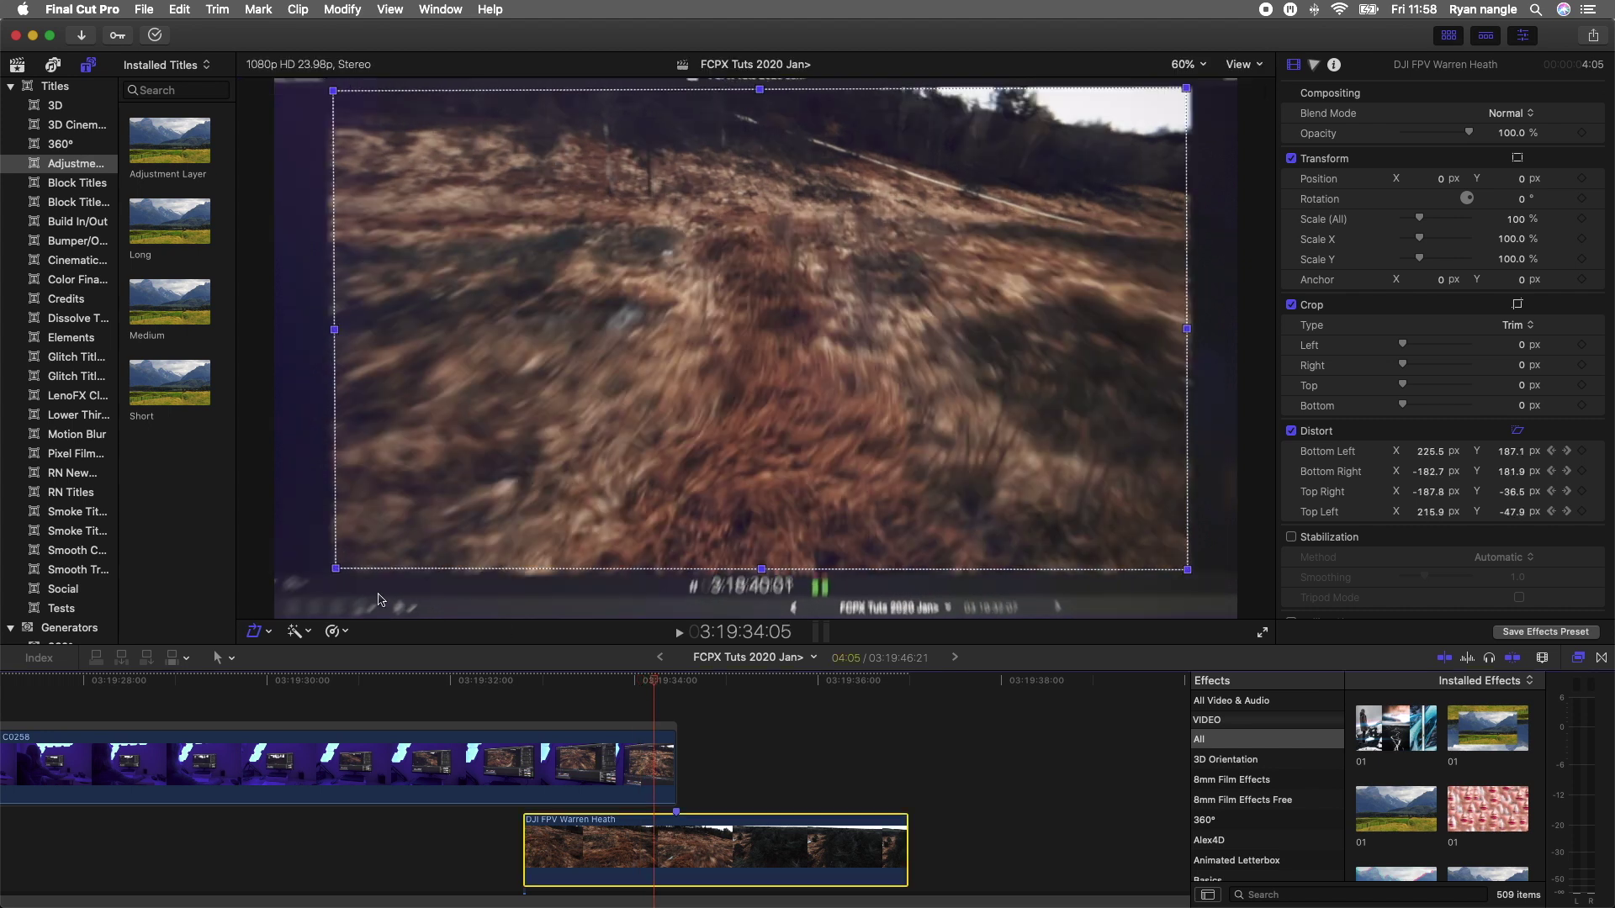
left_click_drag(336, 572, 334, 574)
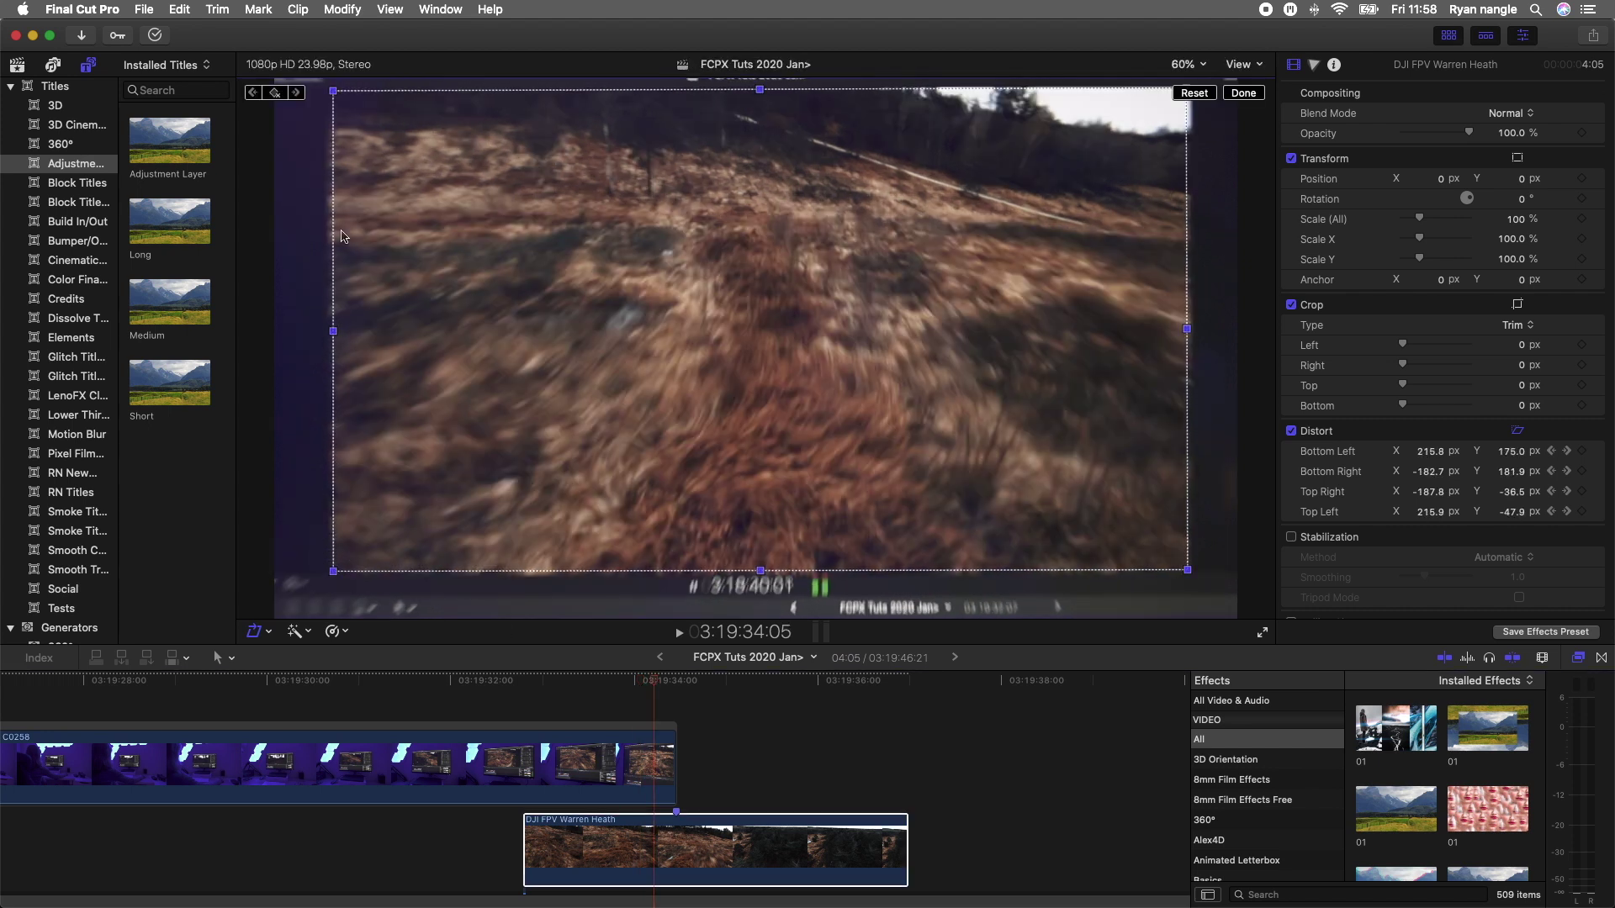
left_click_drag(330, 100, 325, 100)
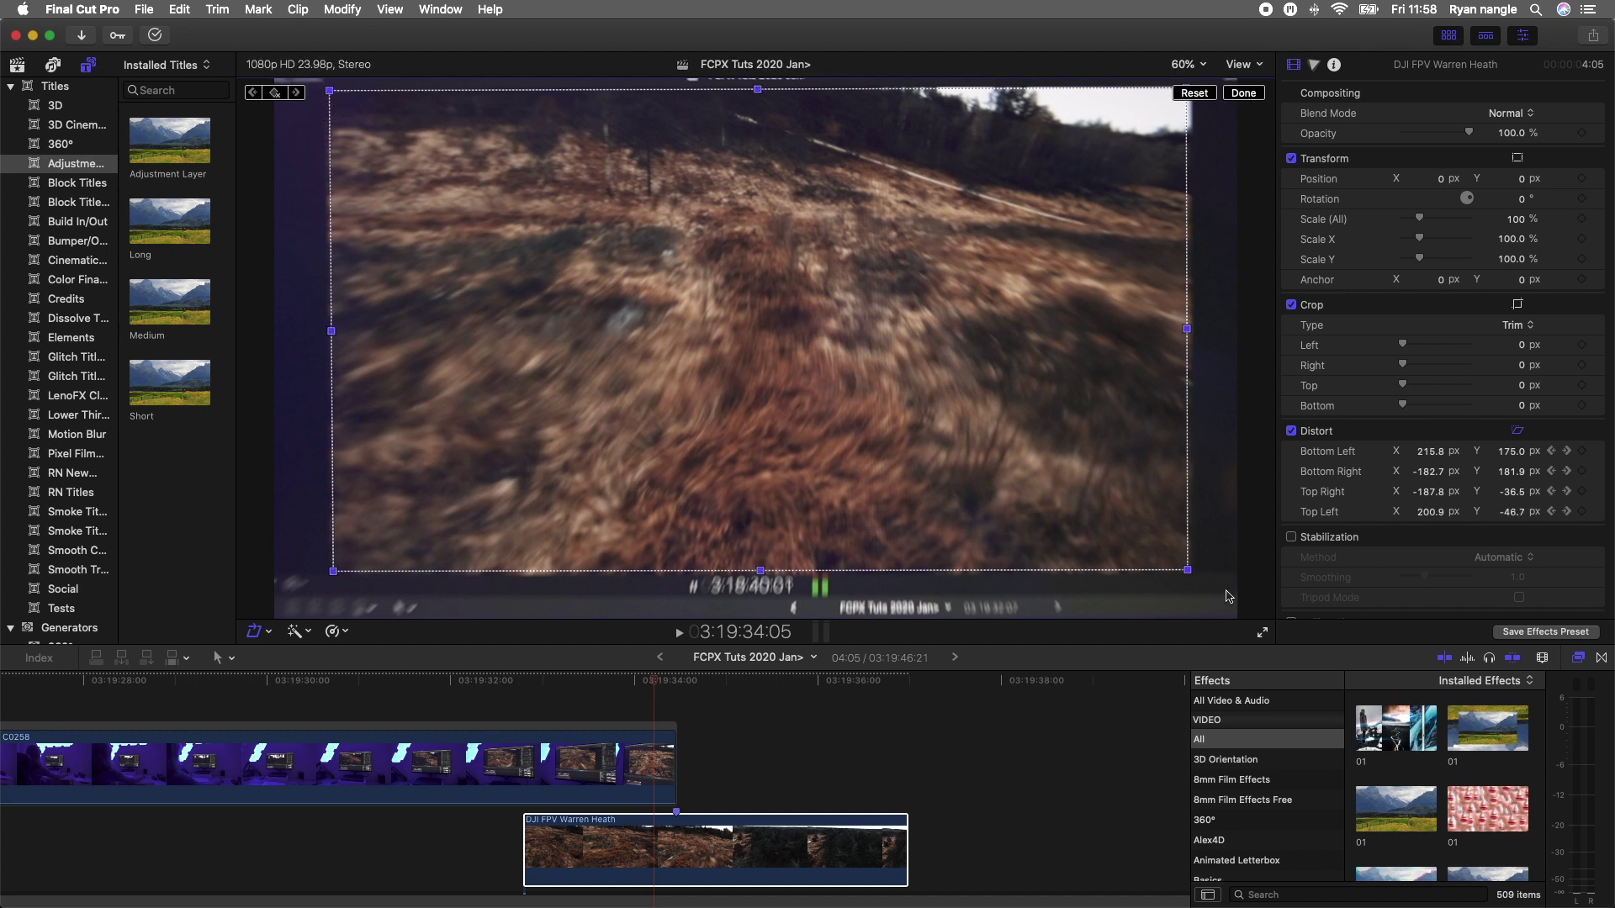
left_click_drag(1187, 570, 1175, 557)
Step back through the frames to 03:19:33:23, checking and adjusting the DJI clip's Distort corners against the monitor's footage area
key("Left")
key("Left")
key("Left")
key("Left")
key("Left")
key("Left")
key("Left")
key("shift+Right")
left_click_drag(1215, 83, 1219, 90)
key("Left")
key("Left")
key("Right")
key("Right")
key("Left")
key("Left")
key("Left")
key("Left")
key("Left")
key("Left")
key("Left")
key("Left")
key("Left")
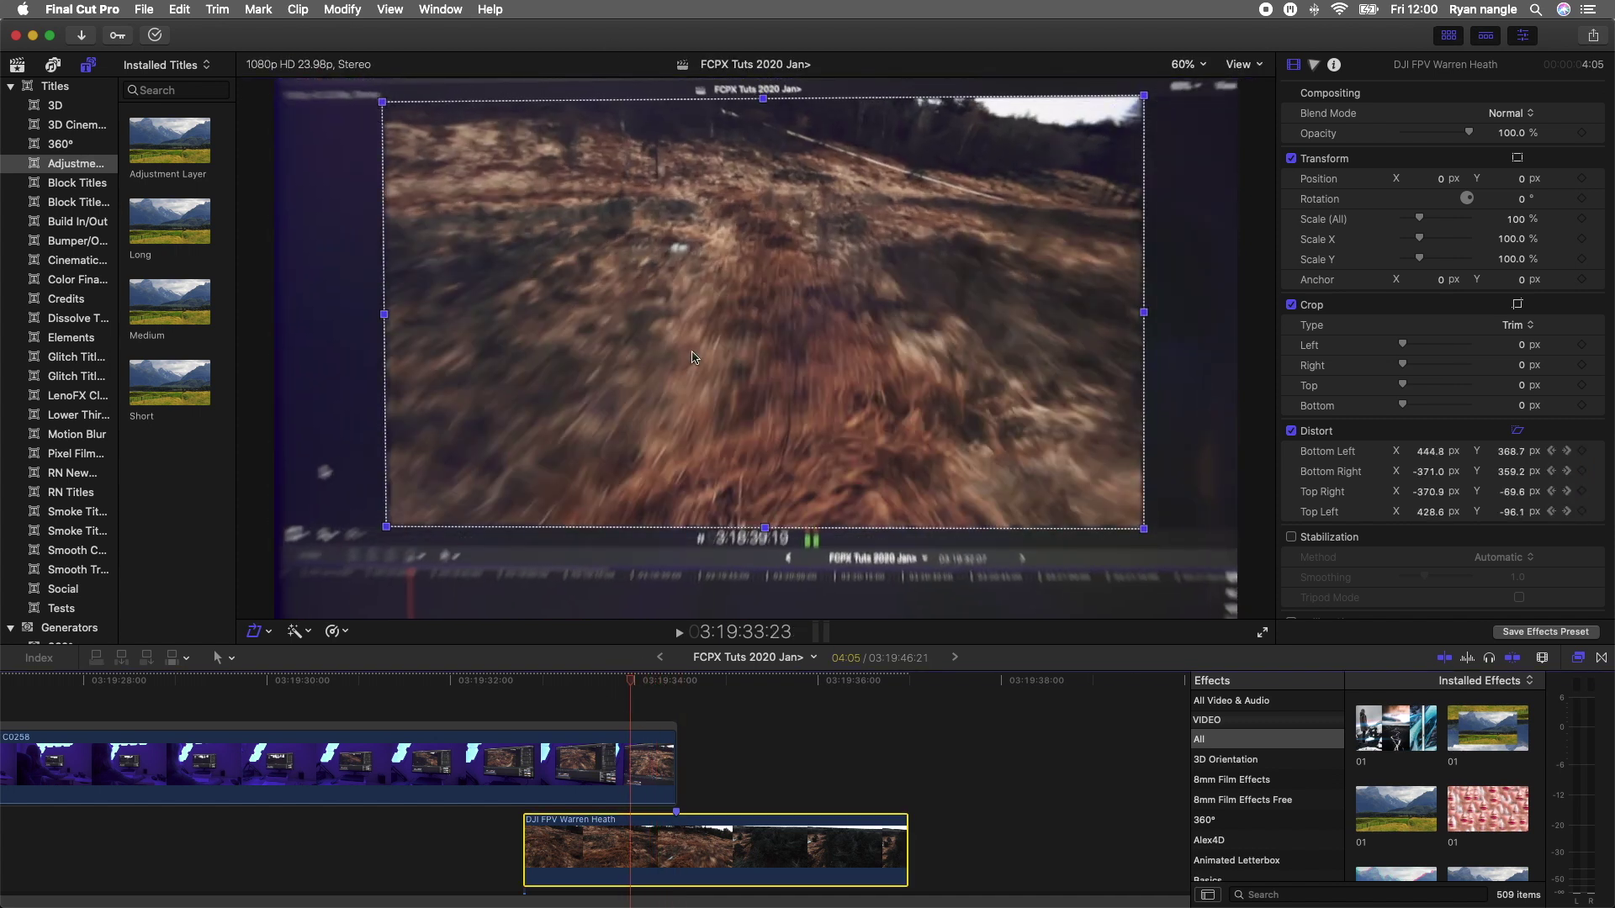
Finish the Distort editing and apply the Draw Mask effect from the Masks category to the C0258 clip
left_click(635, 756)
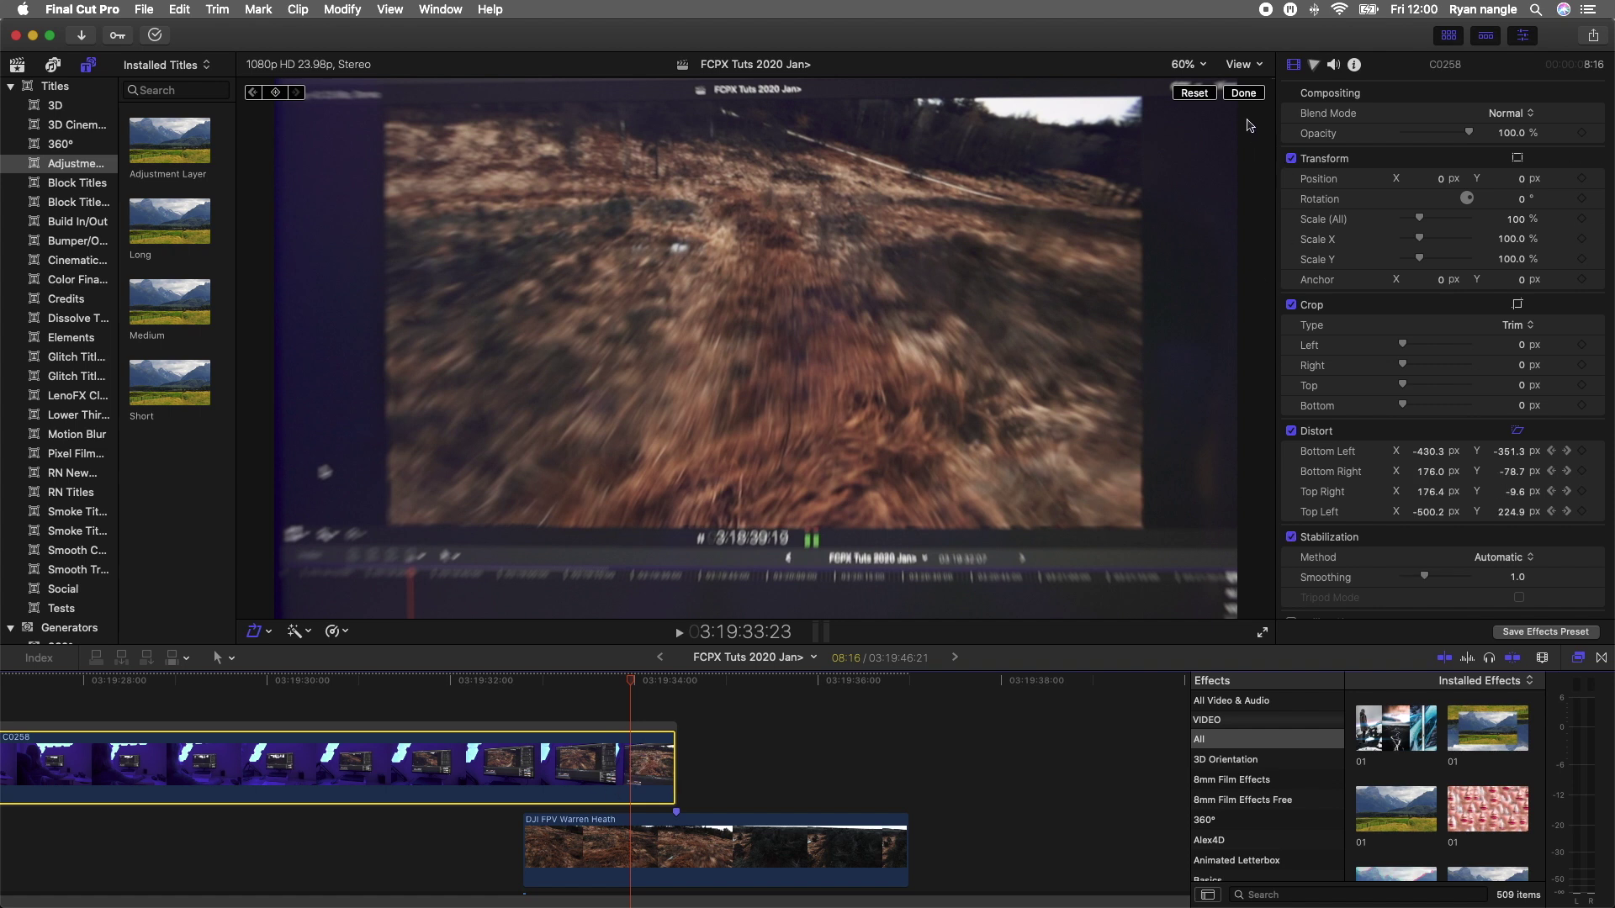
left_click(1245, 94)
scroll(1245, 790, "down", 5)
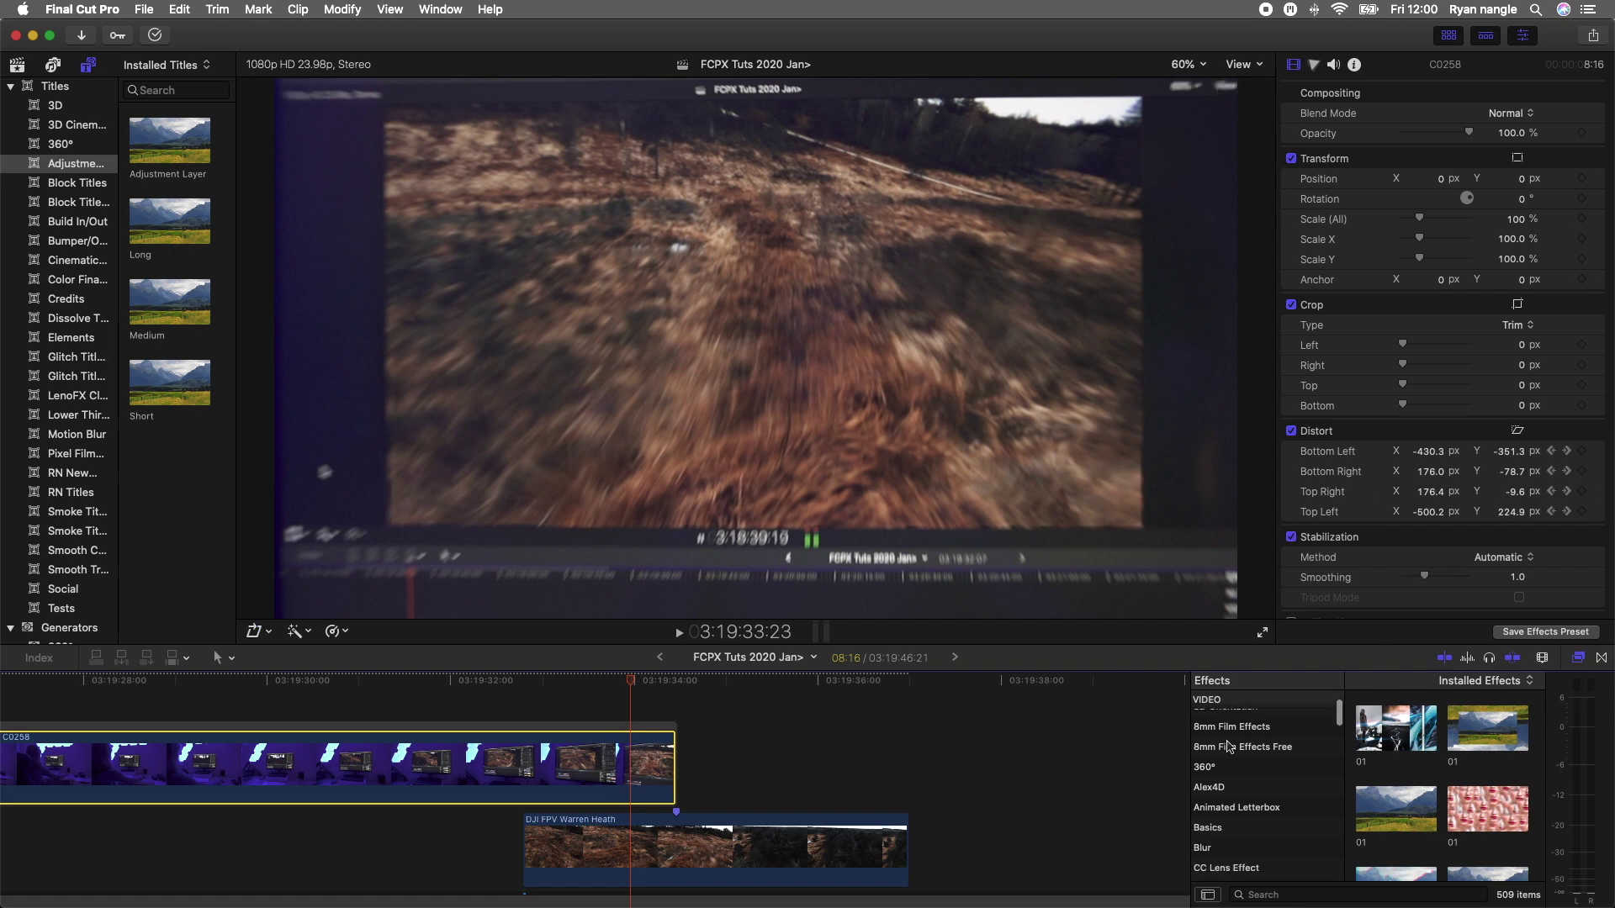
scroll(1234, 811, "down", 3)
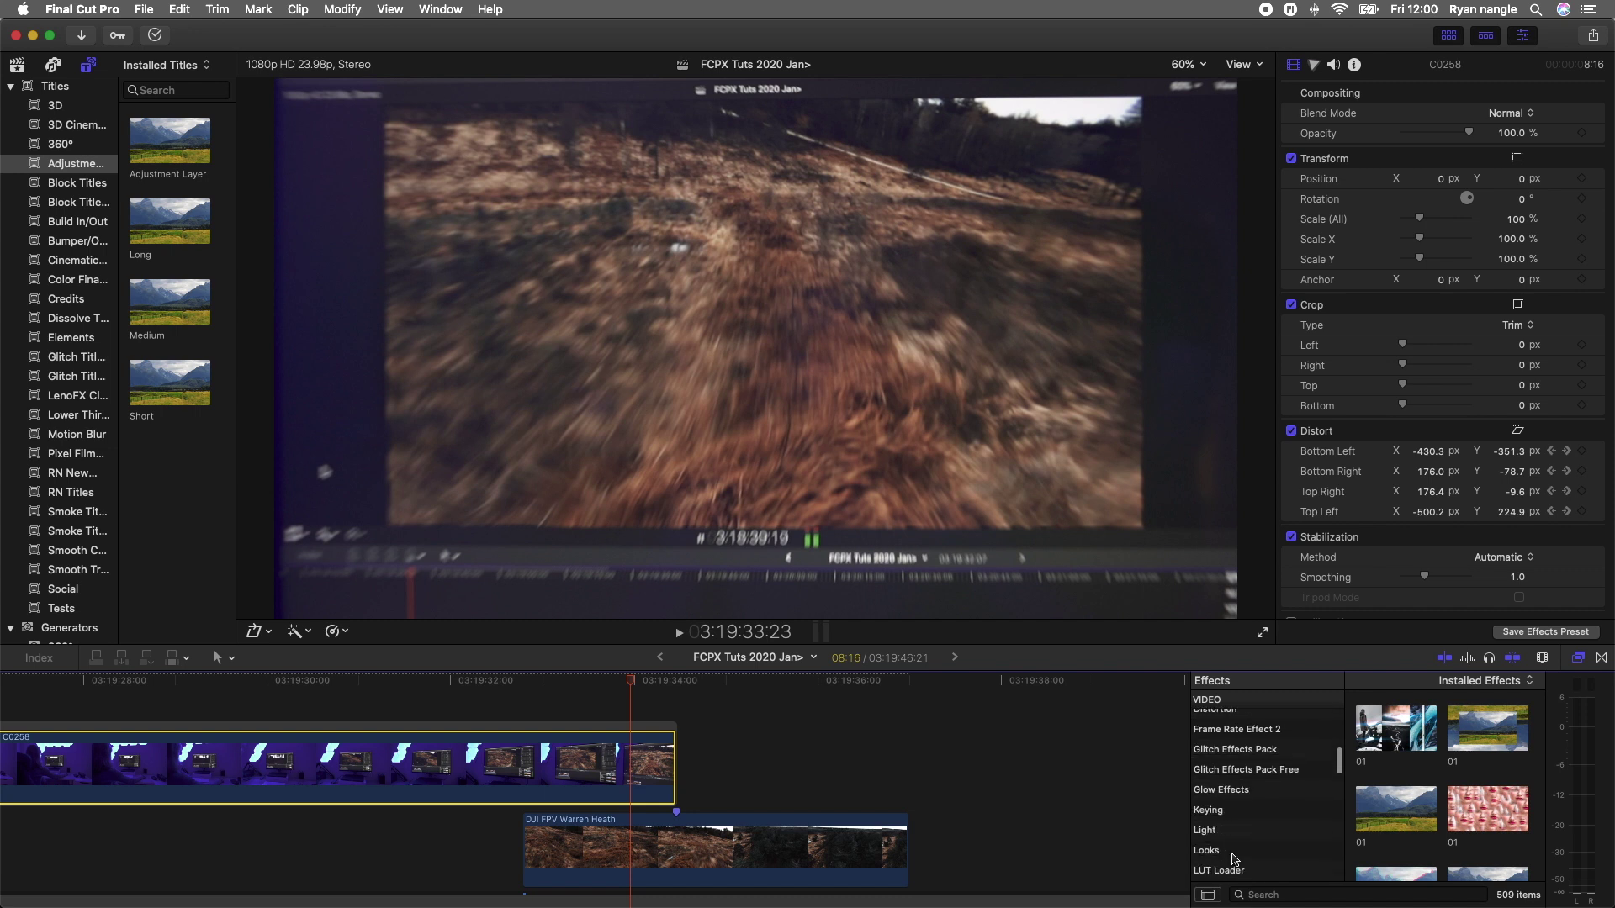
left_click(1261, 821)
mouse_move(1400, 734)
left_mouse_down()
mouse_move(1103, 725)
mouse_move(622, 757)
left_mouse_up()
Draw a four-point Linear mask around the monitor's footage area, invert it, and set both Feather and Falloff to -100
left_click(388, 523)
left_click(386, 107)
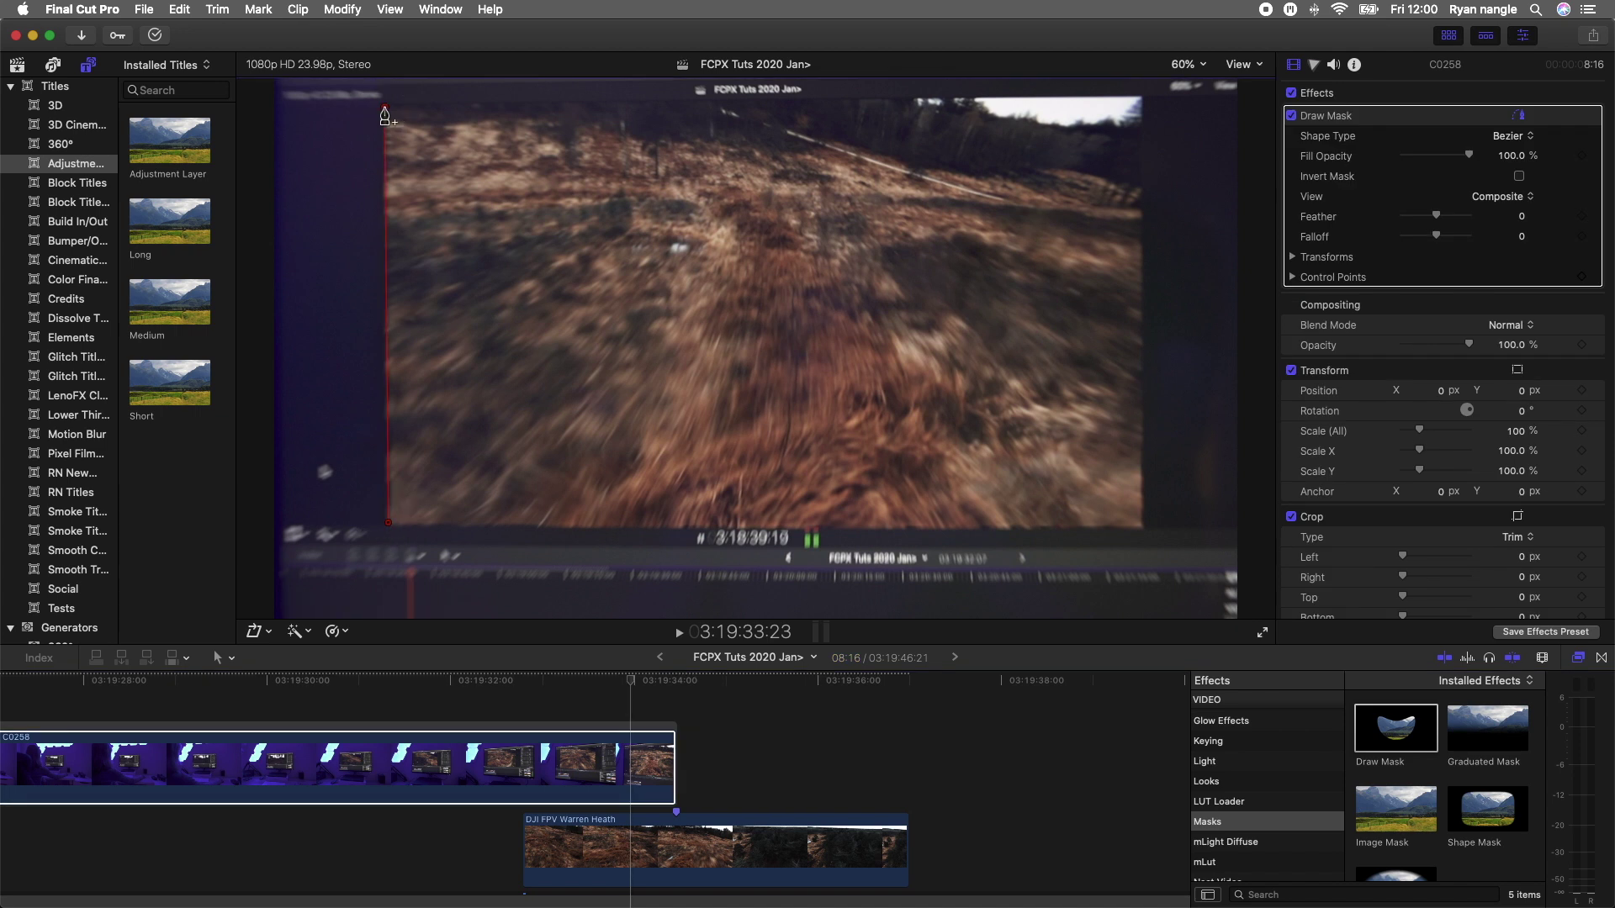
left_click(1140, 527)
left_click(389, 524)
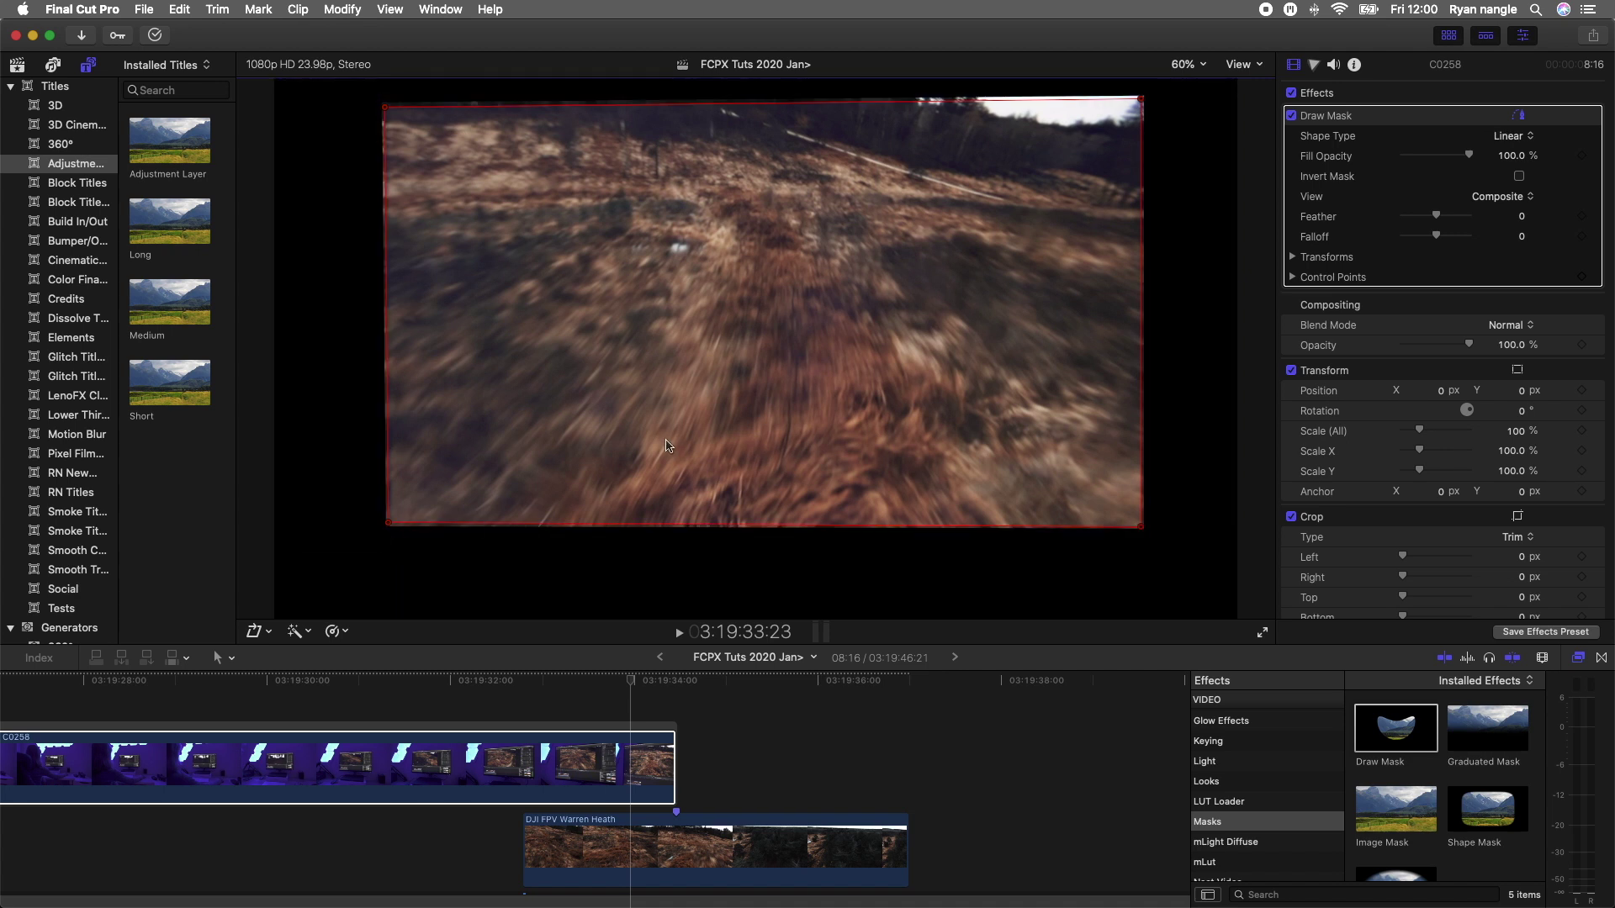
left_click(1518, 176)
mouse_move(1436, 217)
left_mouse_down()
mouse_move(1387, 218)
mouse_move(1420, 236)
mouse_move(1387, 244)
left_mouse_up()
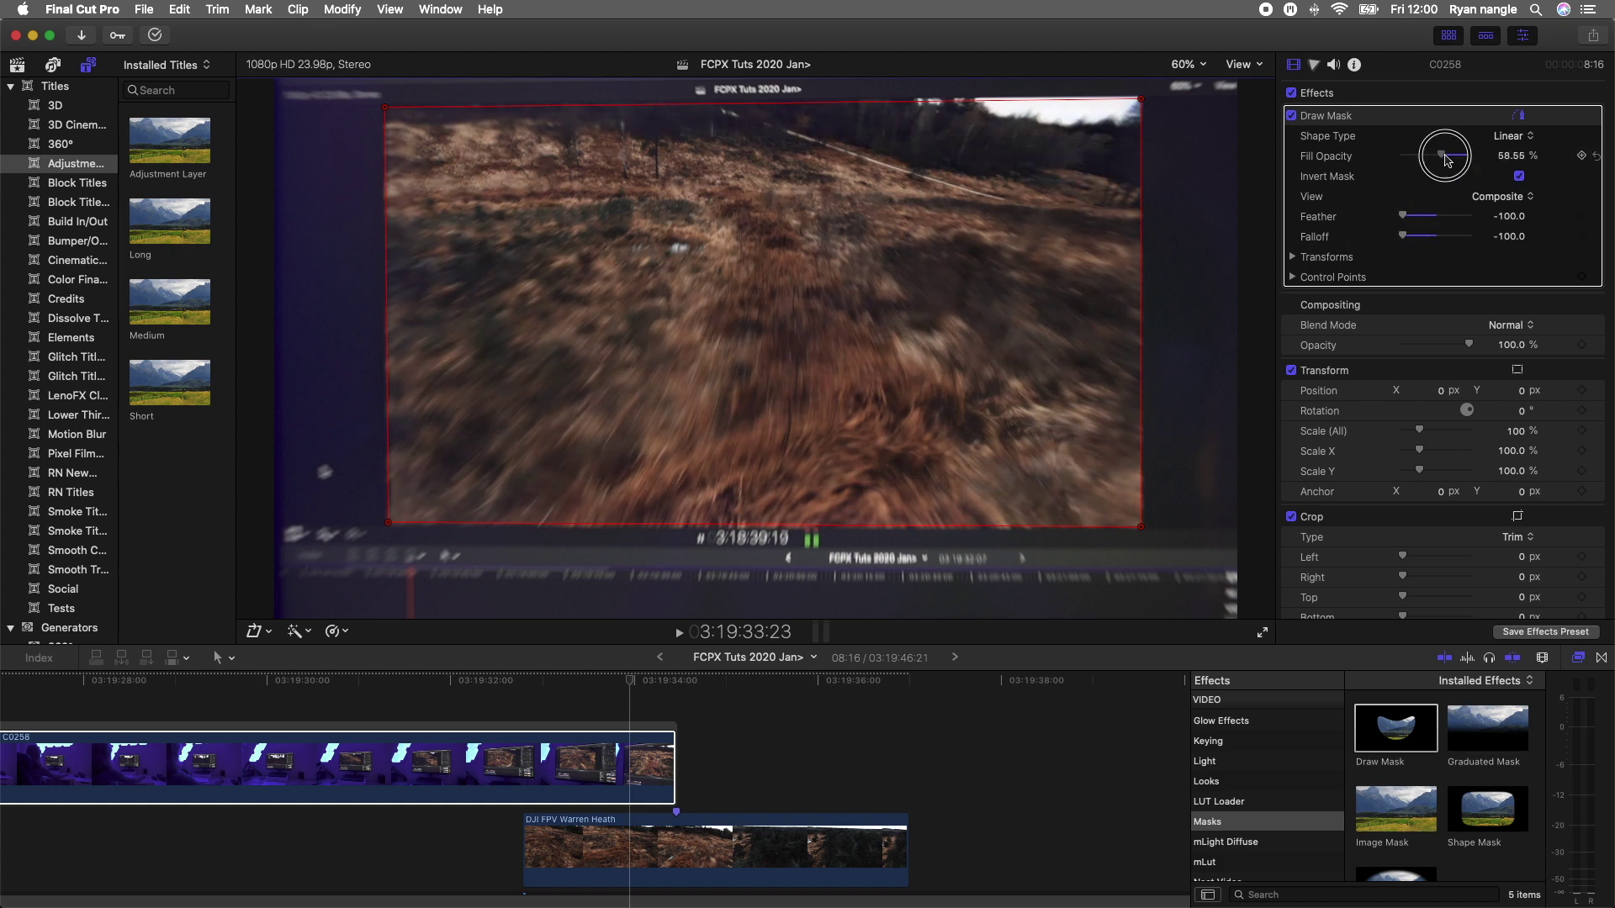
Keyframe the Draw Mask's Fill Opacity from 0% at 03:19:33:23 to 100% at 03:19:34:06 and scrub through the fade
left_click_drag(1468, 156, 1379, 158)
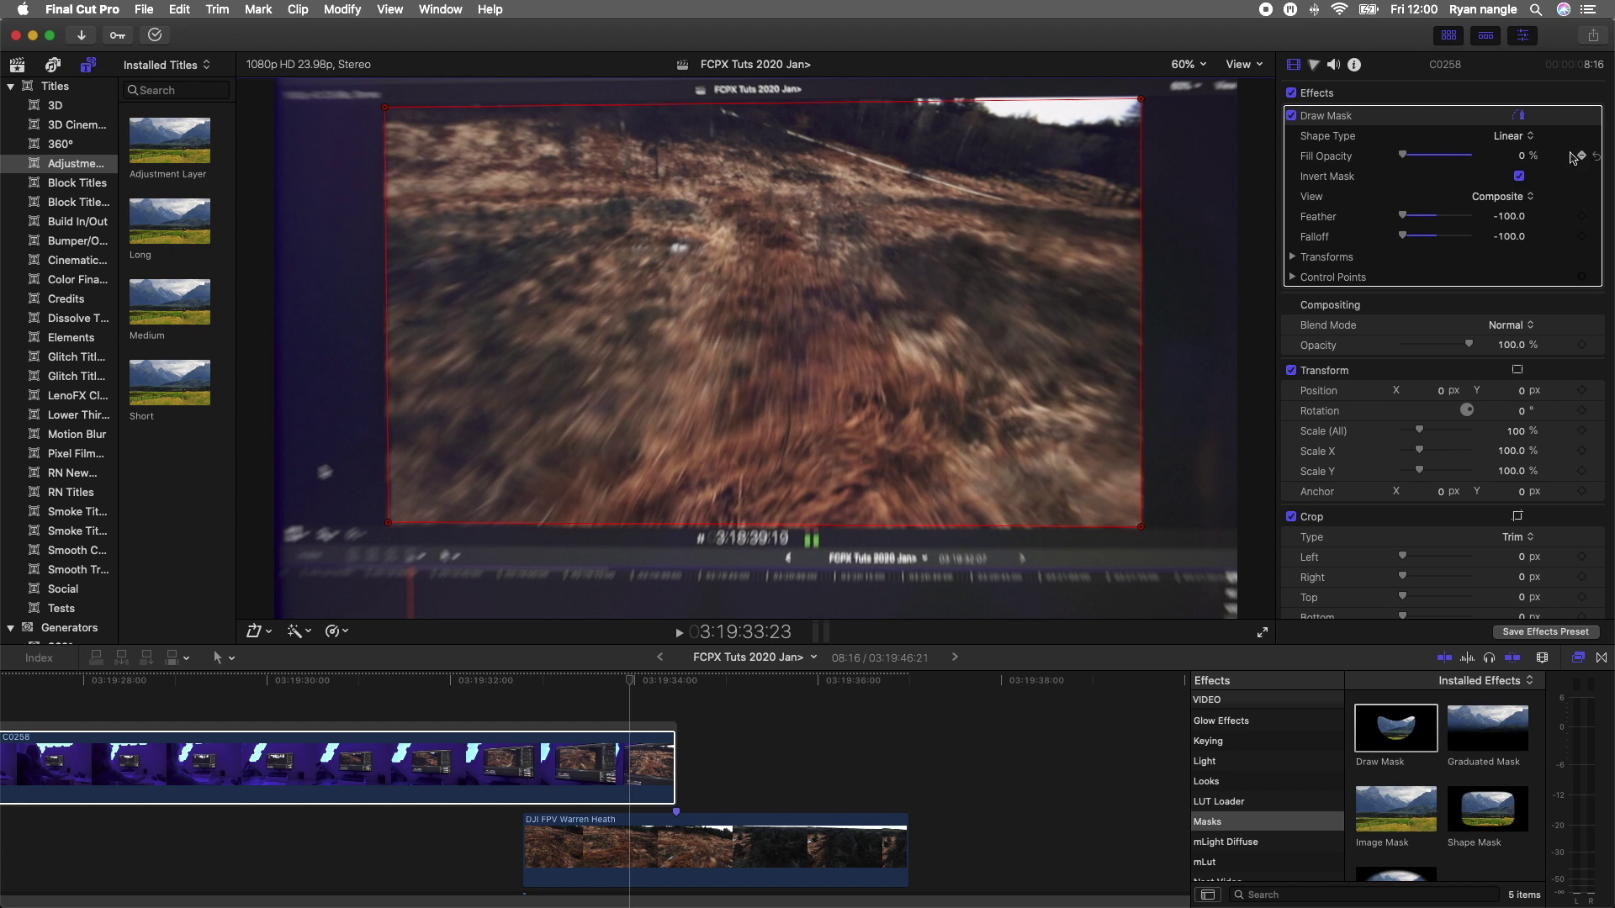
left_click_drag(628, 678, 659, 681)
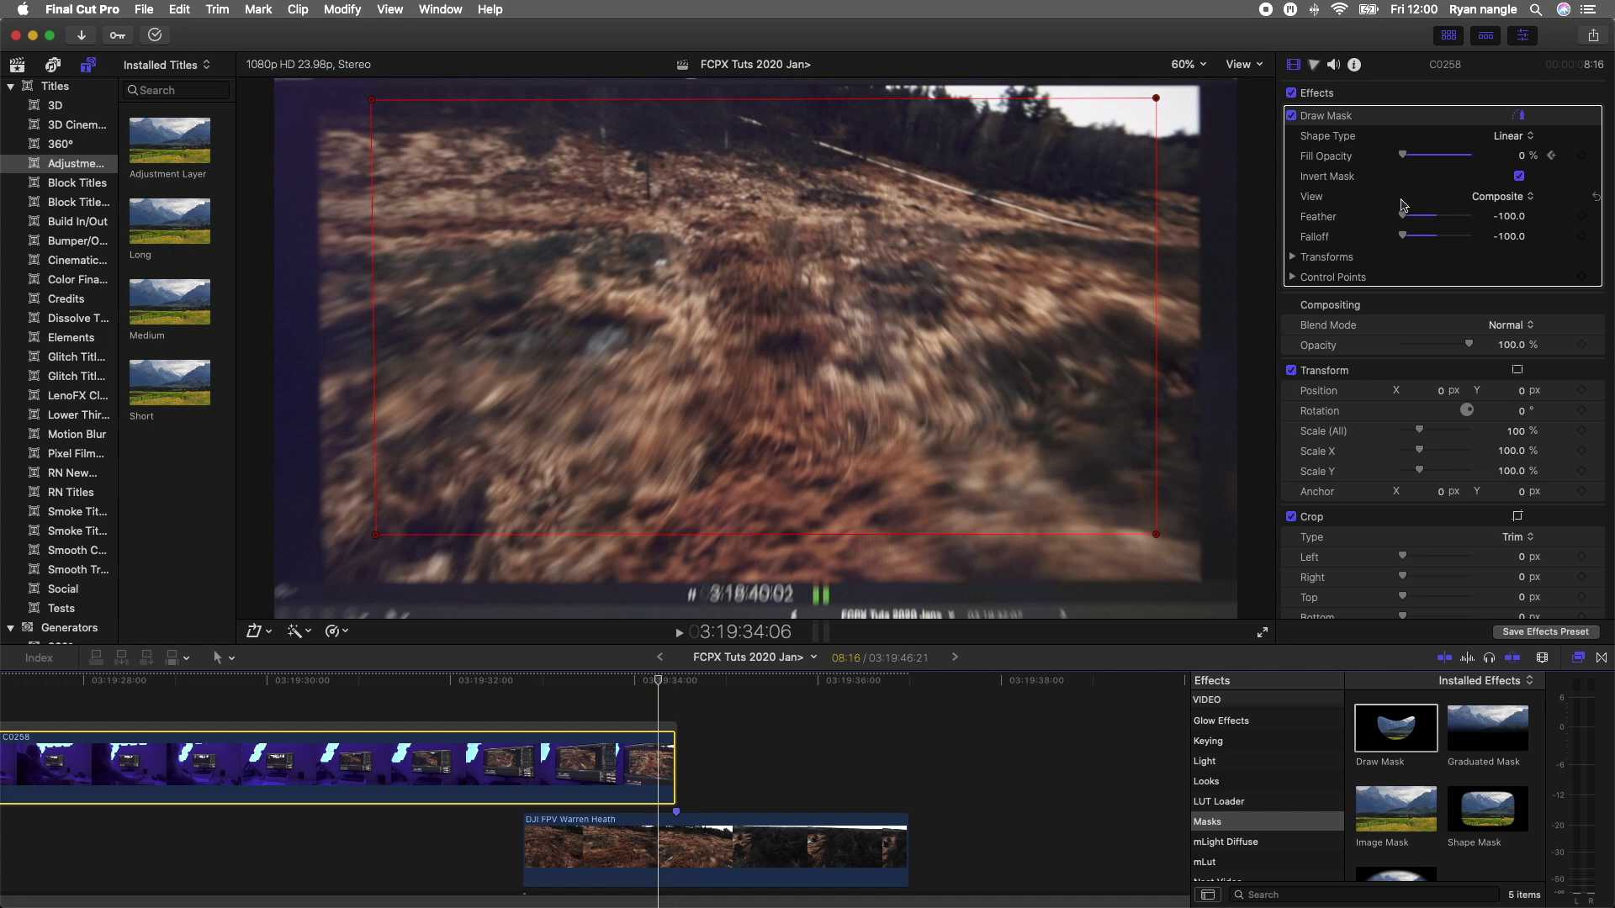
left_click_drag(1412, 160, 1496, 160)
left_click_drag(635, 675, 671, 682)
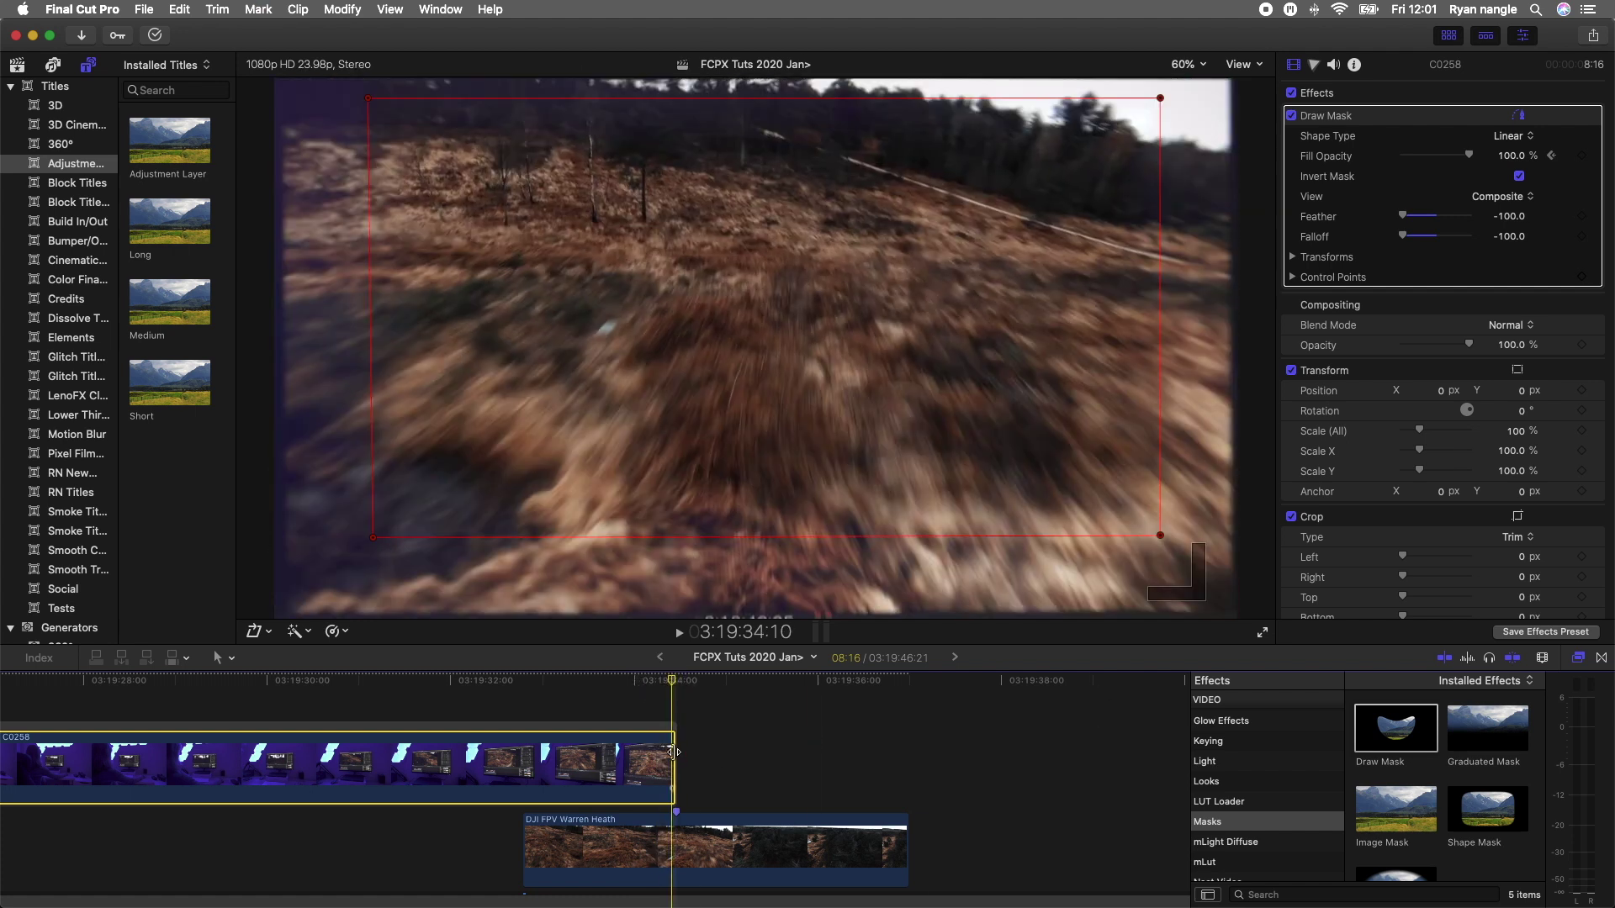
Add a Cross Dissolve at the end of the C0258 clip and shorten it to 3 frames
key("super+equal")
scroll(674, 753, "right", 1)
key("super+equal")
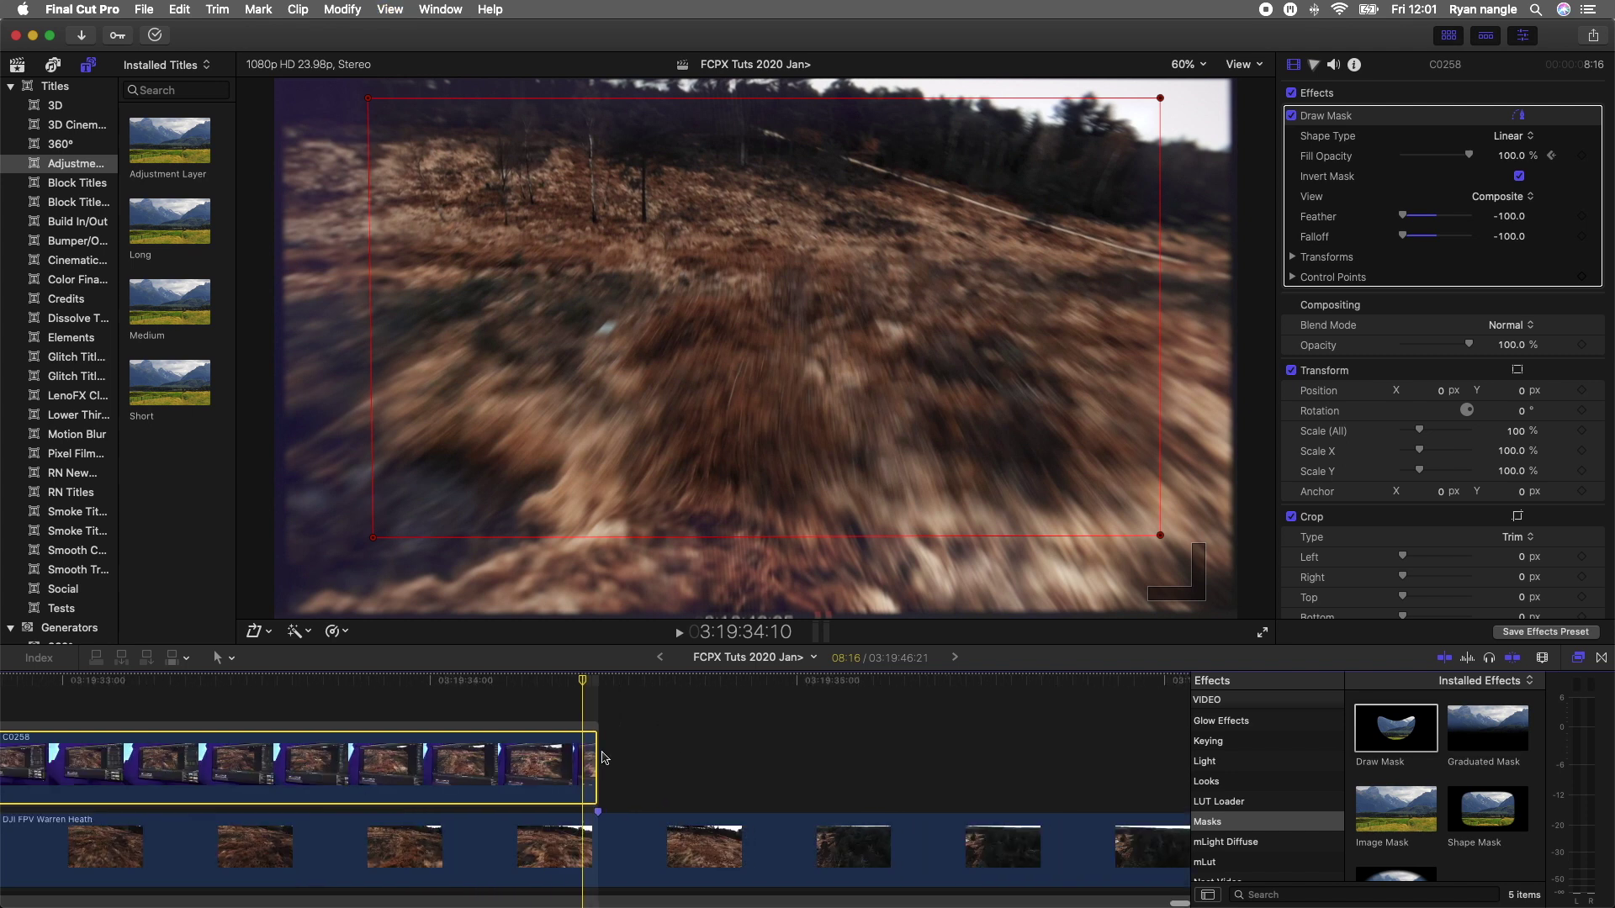
scroll(614, 758, "left", 1)
left_click(649, 758)
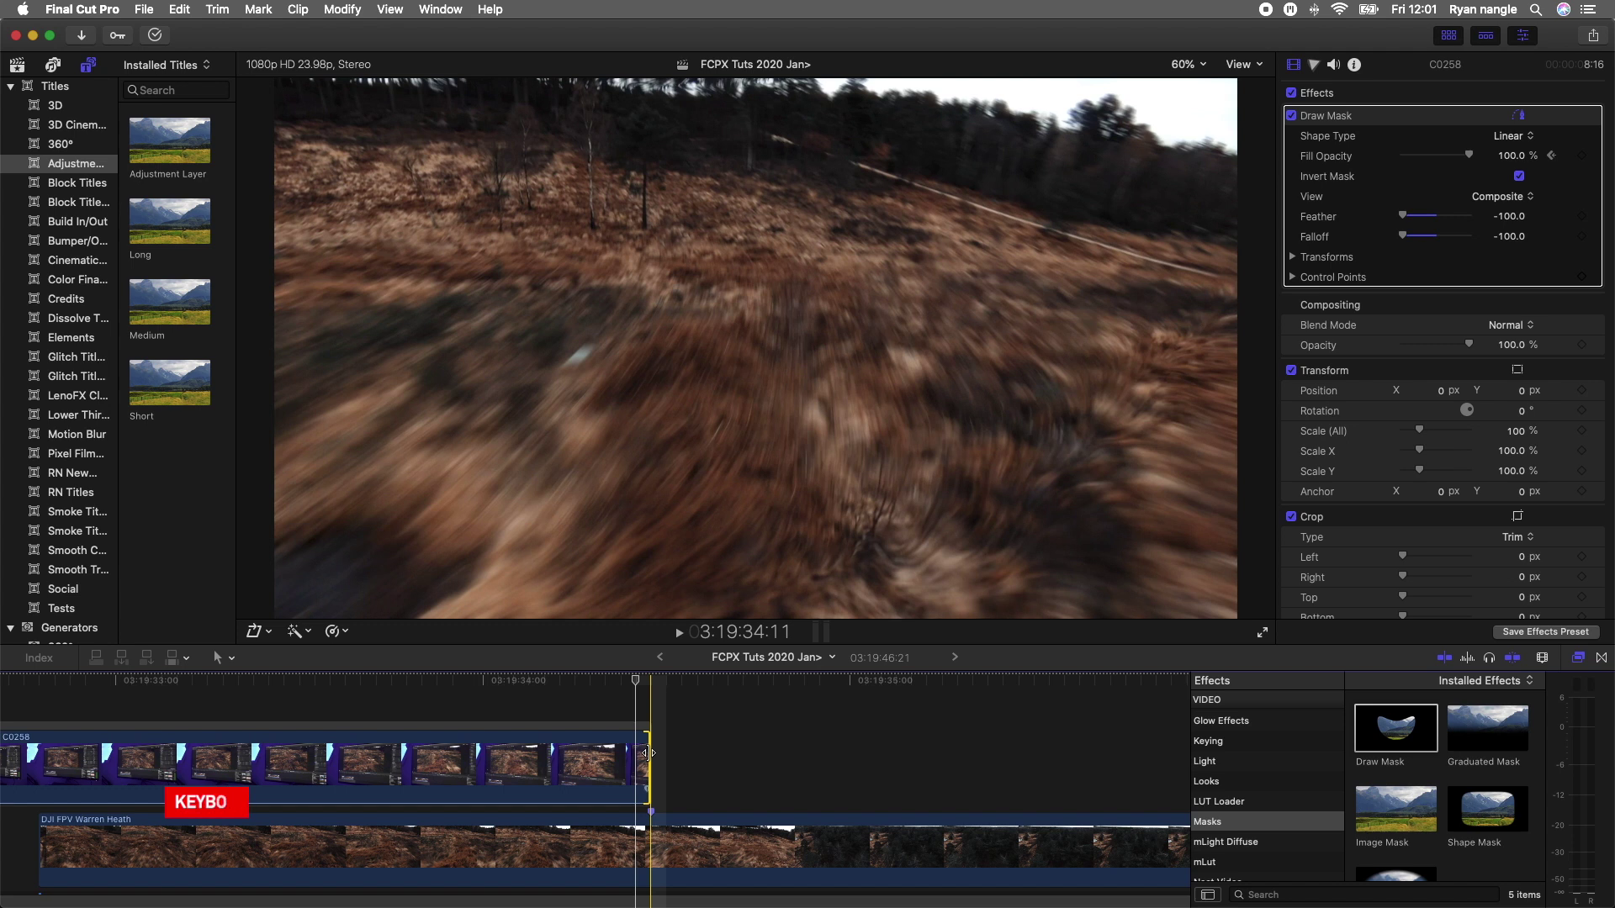
key("super+t")
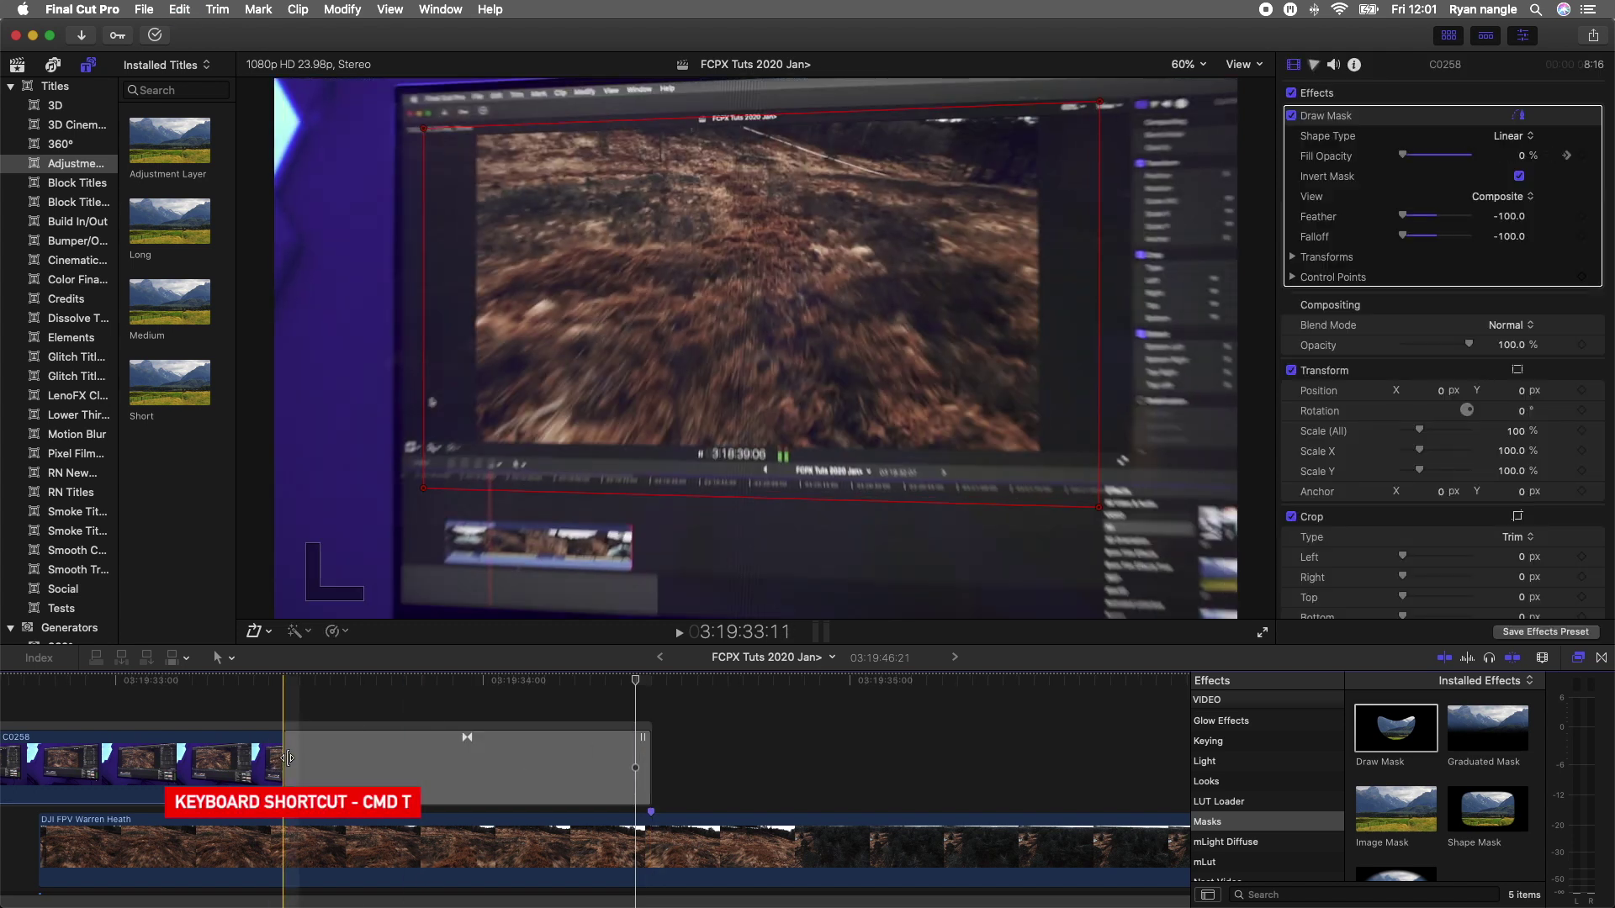
left_click_drag(287, 758, 627, 754)
Play back the transition from the C0258 monitor shot into the full-screen DJI clip
key("super+minus")
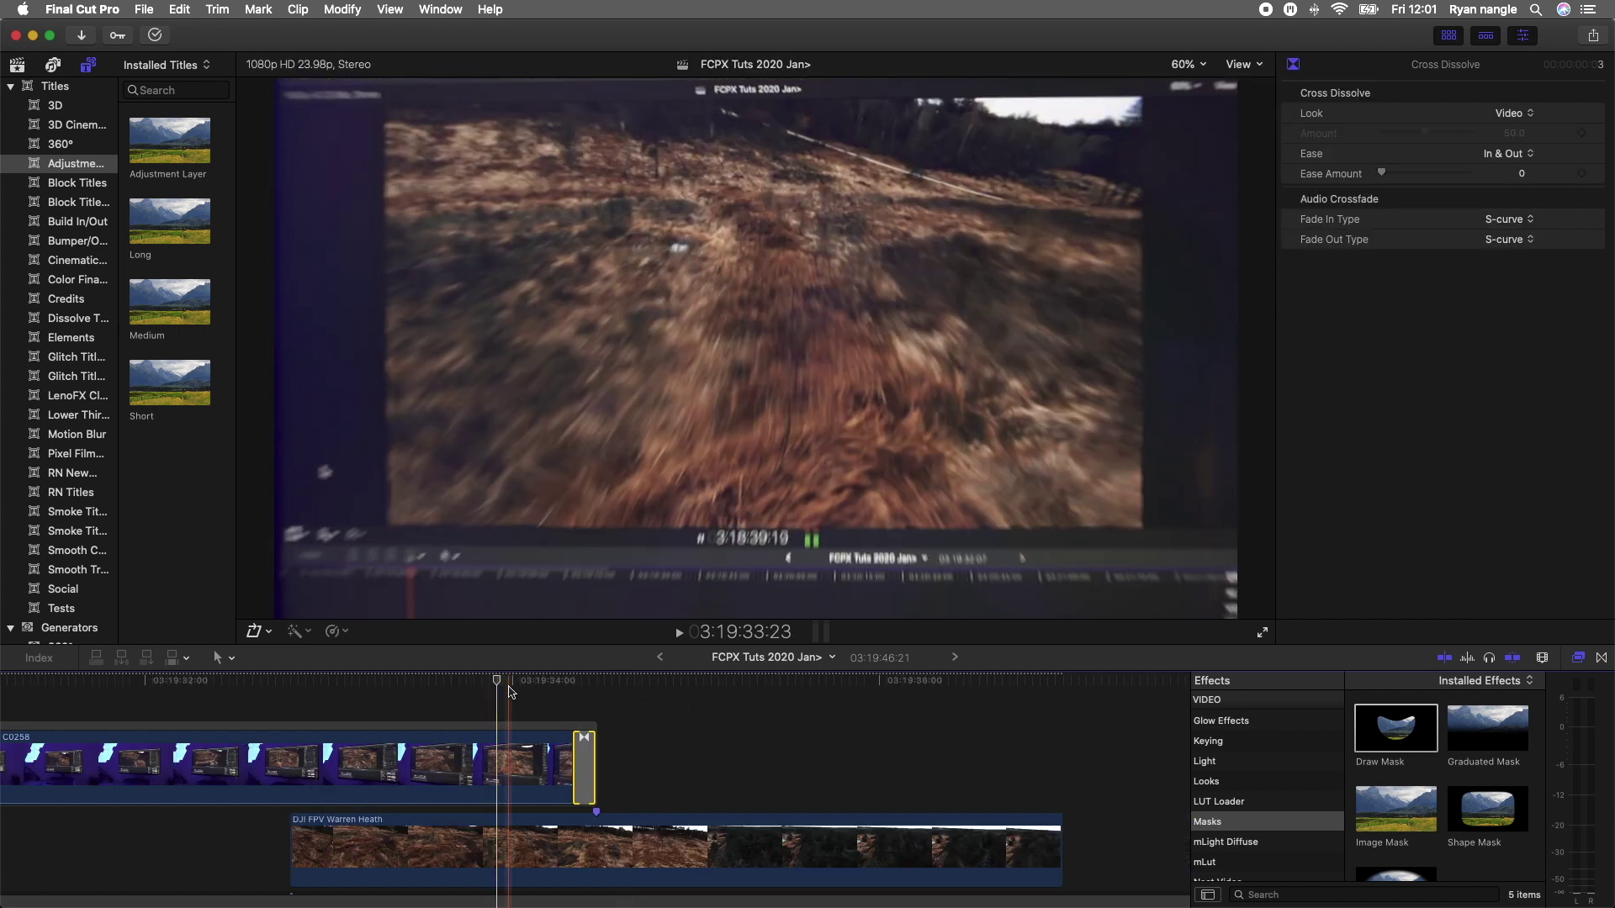
left_click_drag(513, 684, 278, 702)
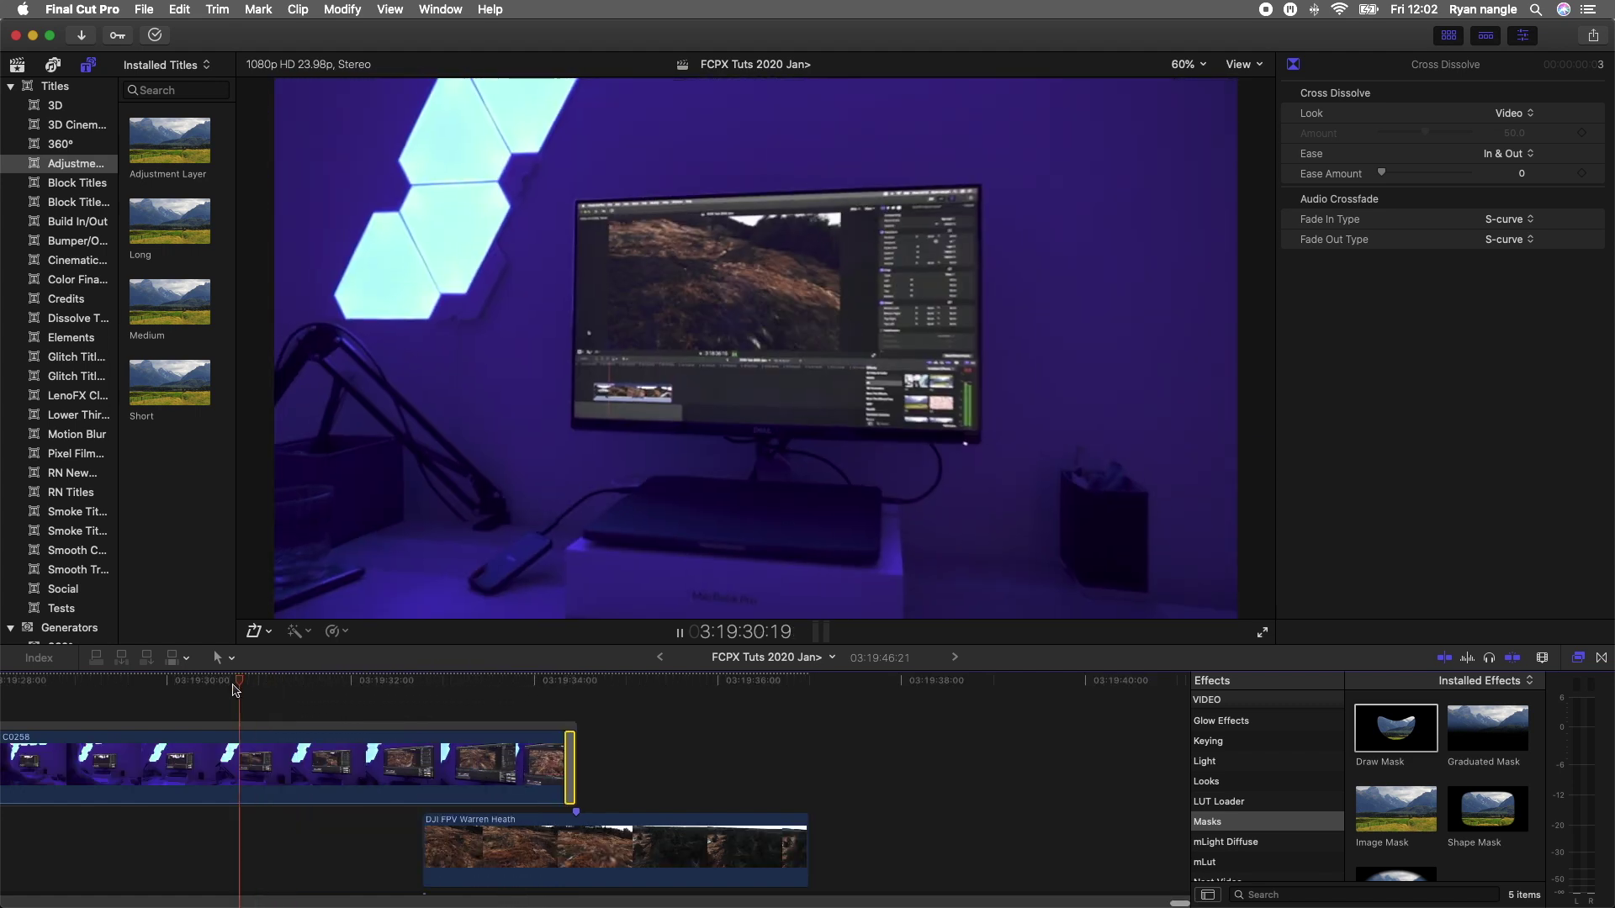